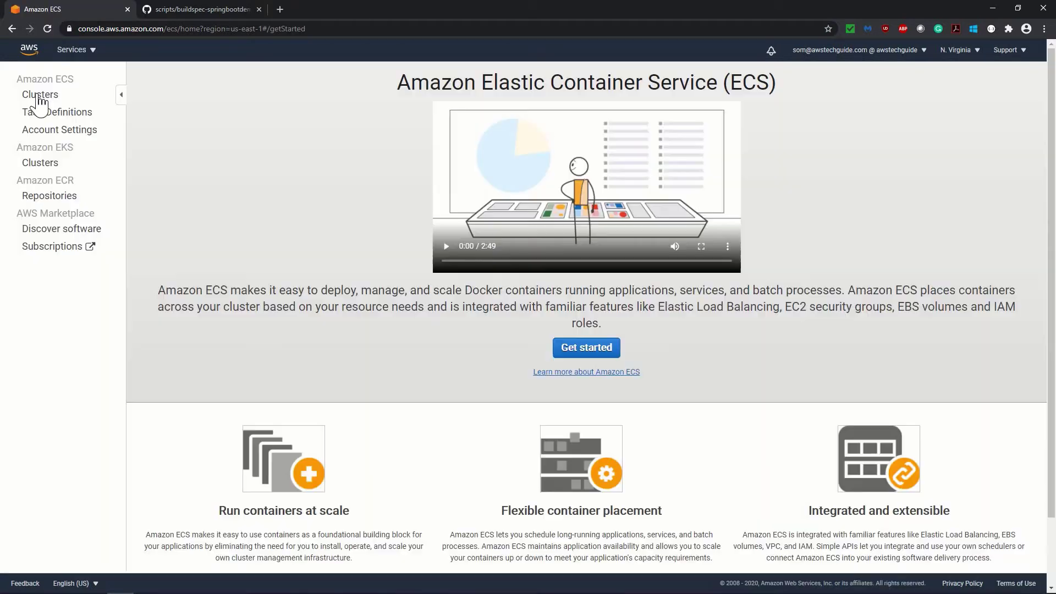
Create an ECS cluster named awsdemo from the Networking only template and view the cluster.
left_click(108, 97)
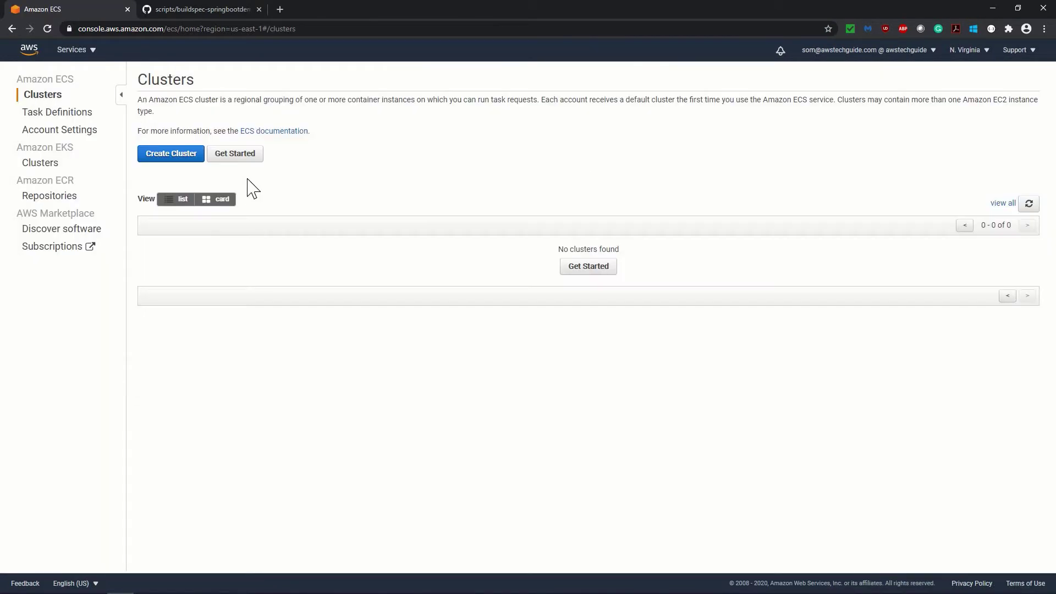
left_click(164, 157)
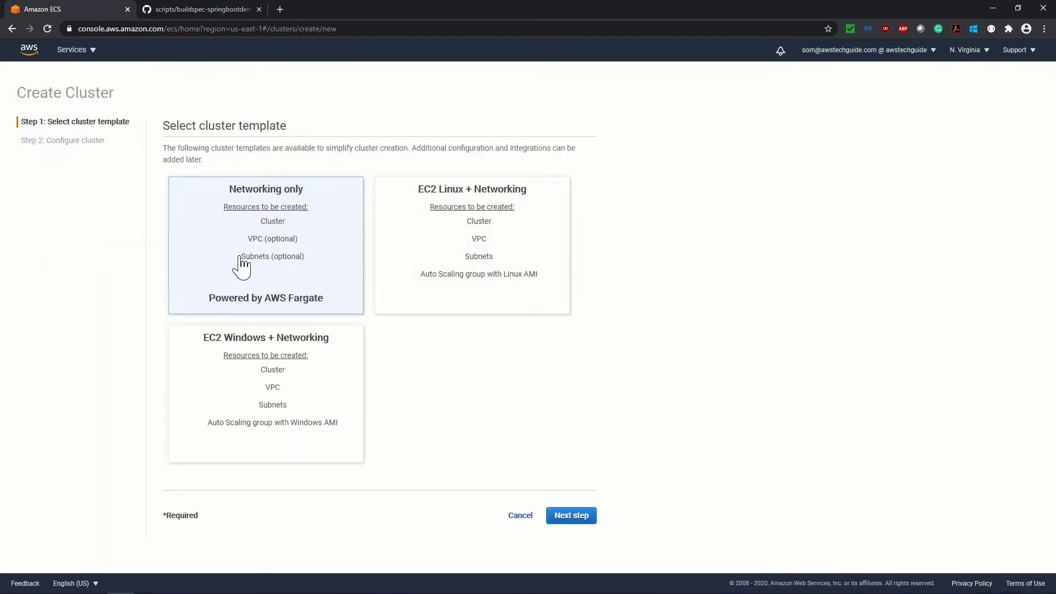
left_click(571, 515)
left_click(346, 160)
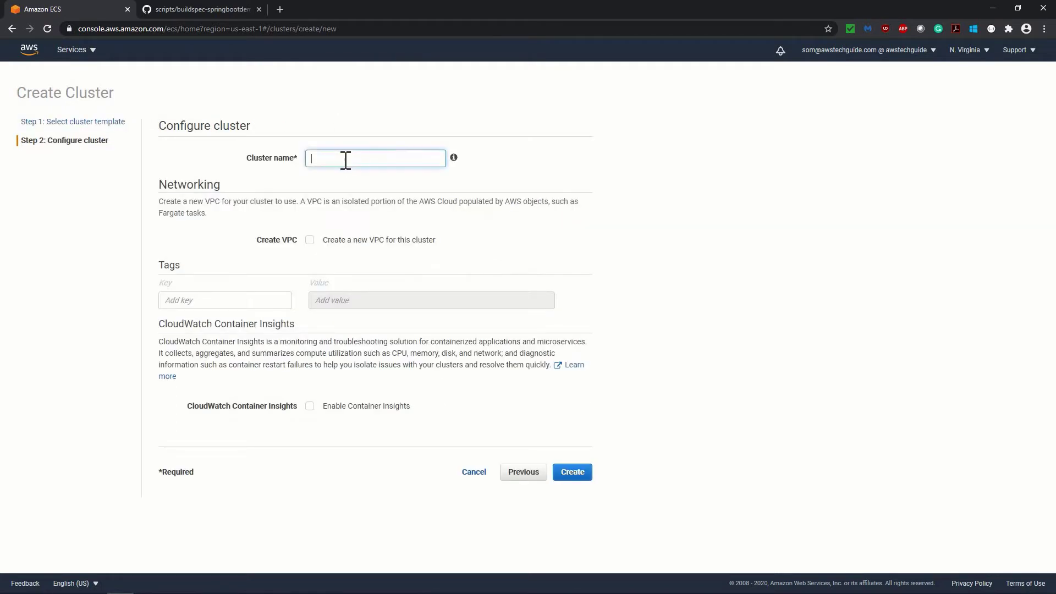
type("awsdemo")
left_click(573, 472)
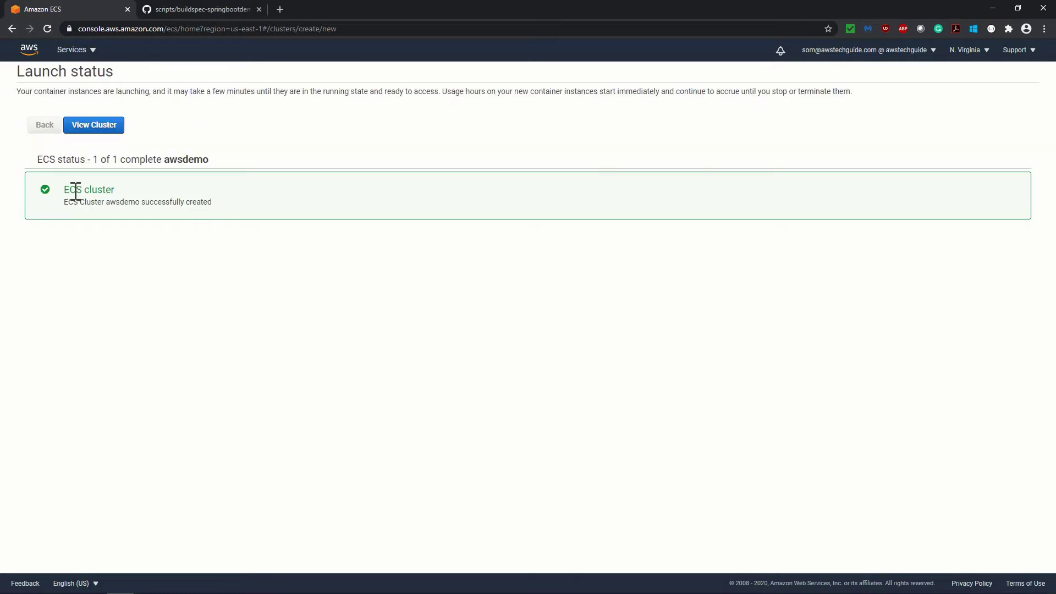
left_click(101, 127)
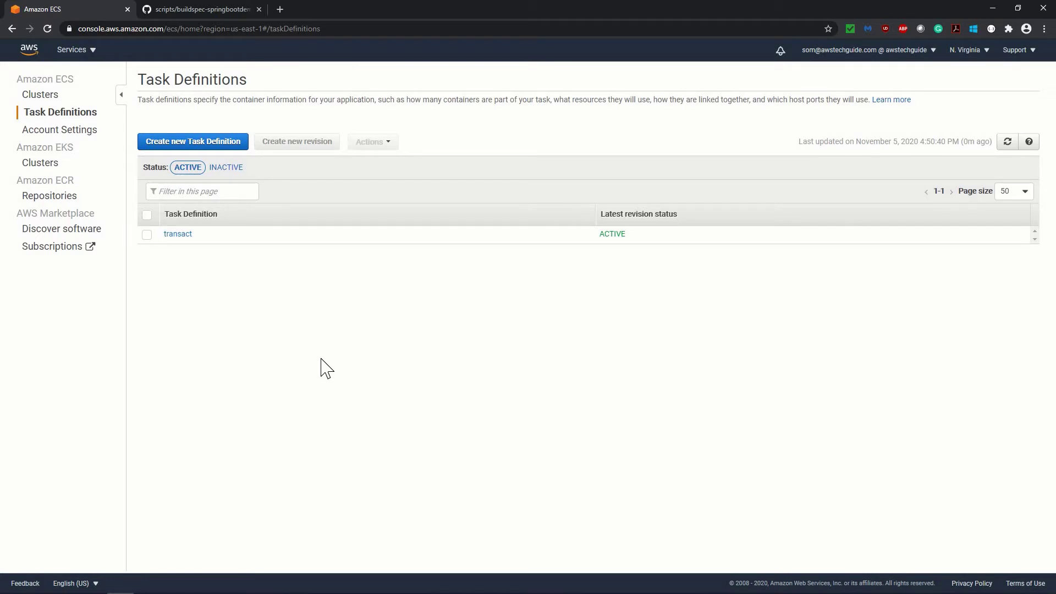
Start a Fargate task definition named springdemo with ecsTaskExecutionRole as its task role.
left_click(227, 147)
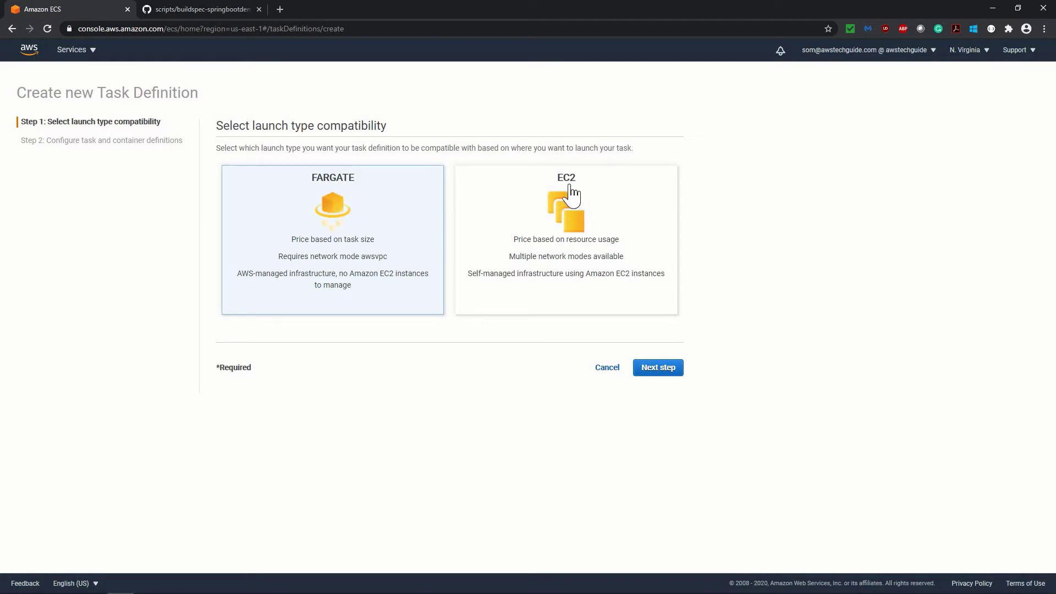
left_click(358, 246)
left_click(673, 376)
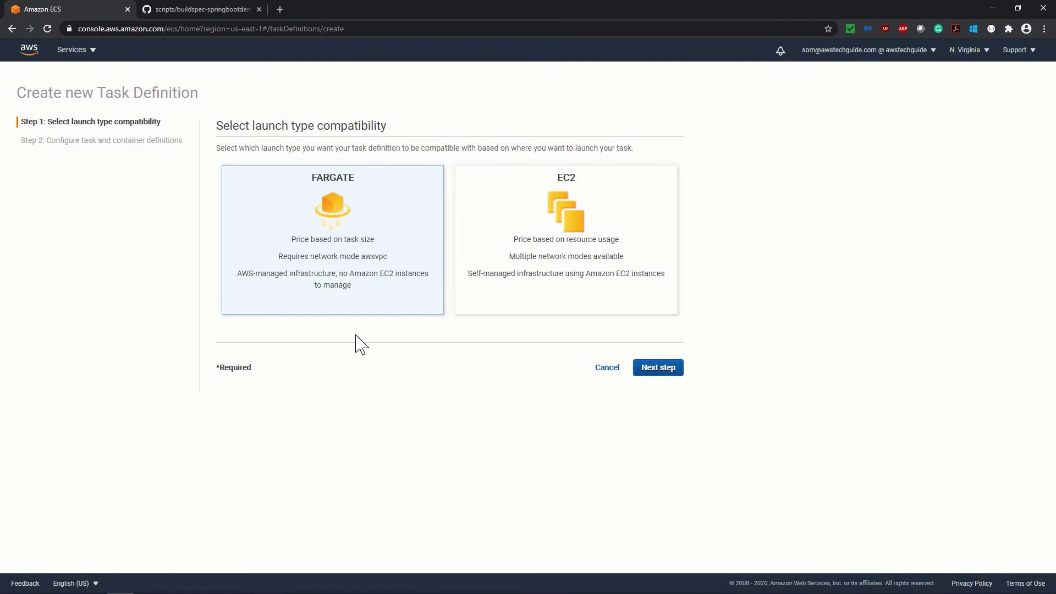
left_click(418, 192)
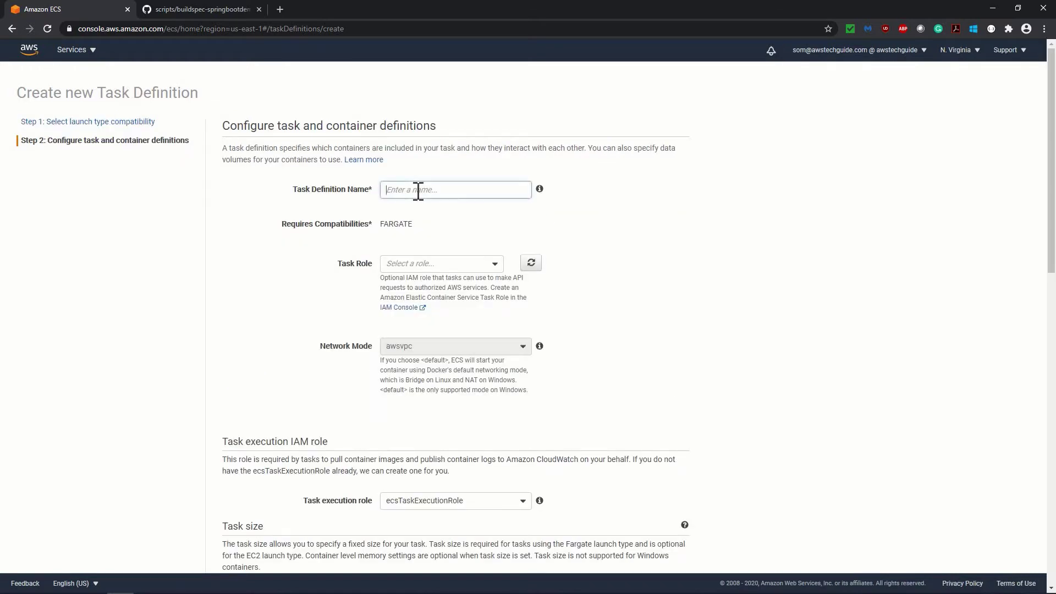
type("springdemo")
left_click(495, 263)
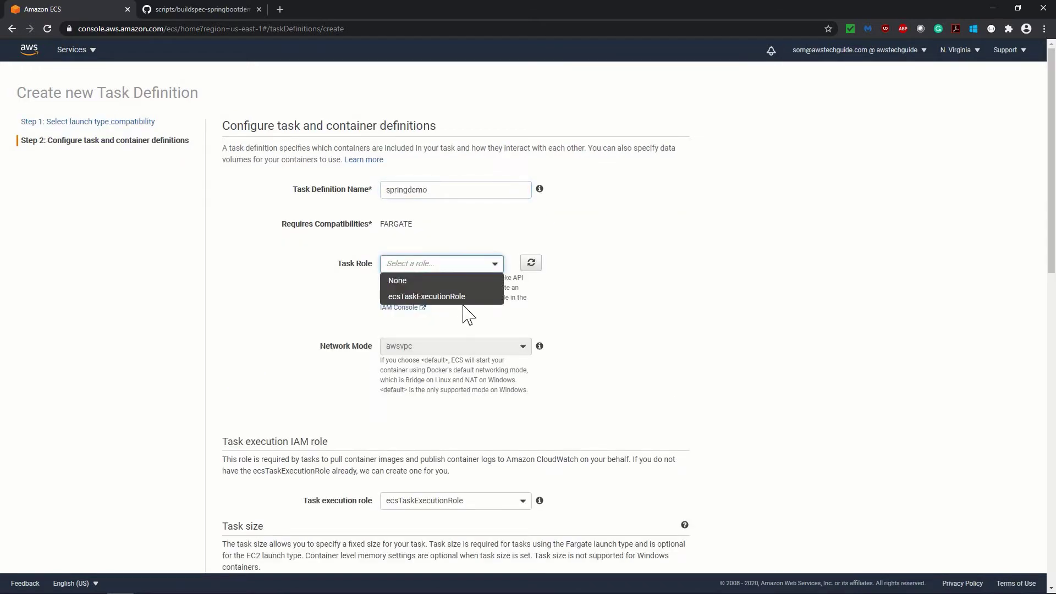
left_click(419, 296)
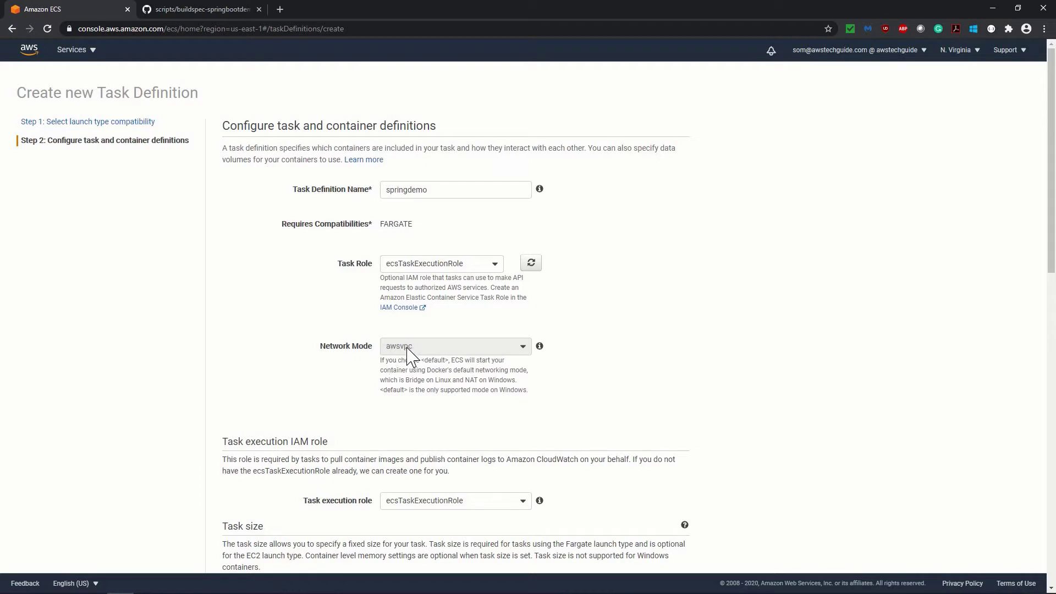
Set the task size to 0.5GB of memory and 0.25 vCPU.
scroll(409, 355, "down", 6)
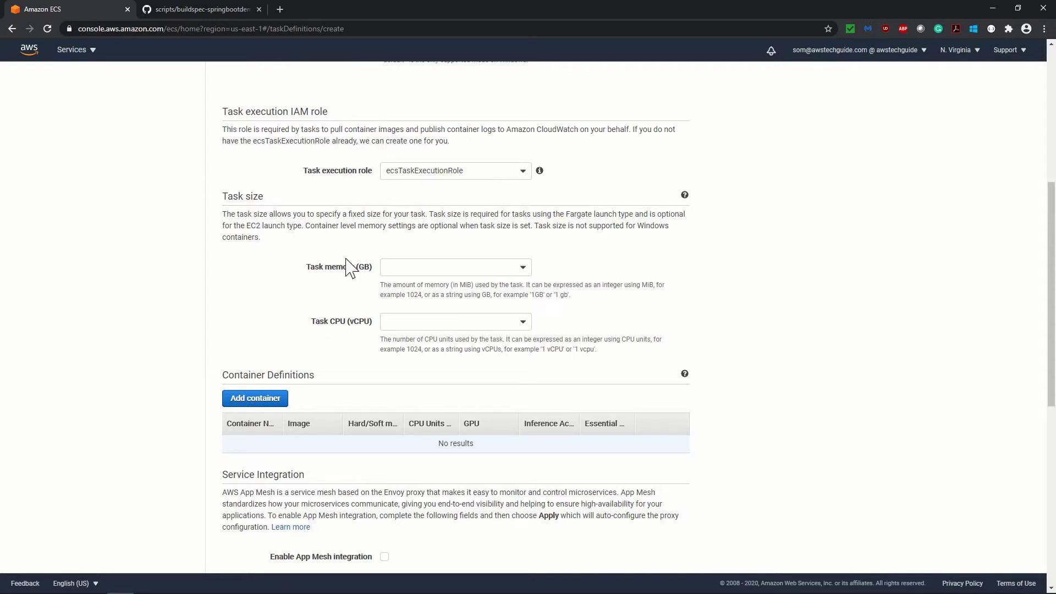
left_click(418, 272)
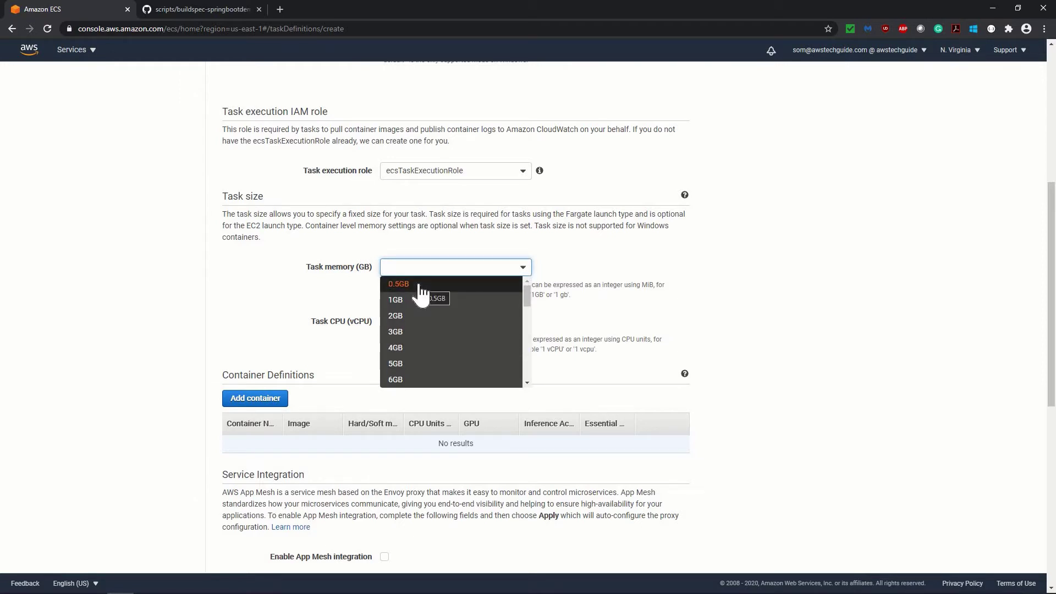
left_click(420, 285)
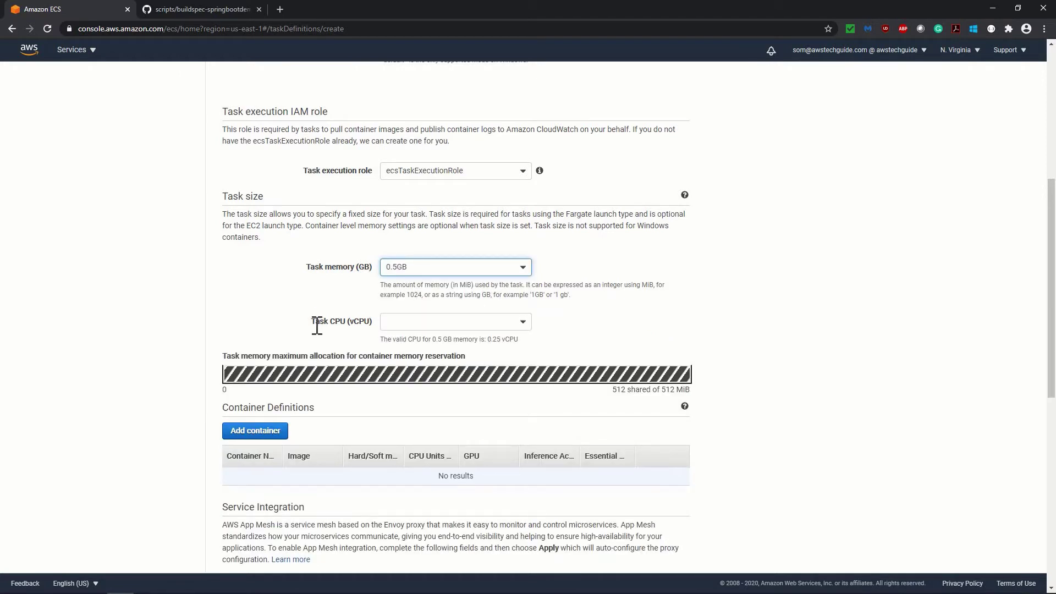
left_click(427, 325)
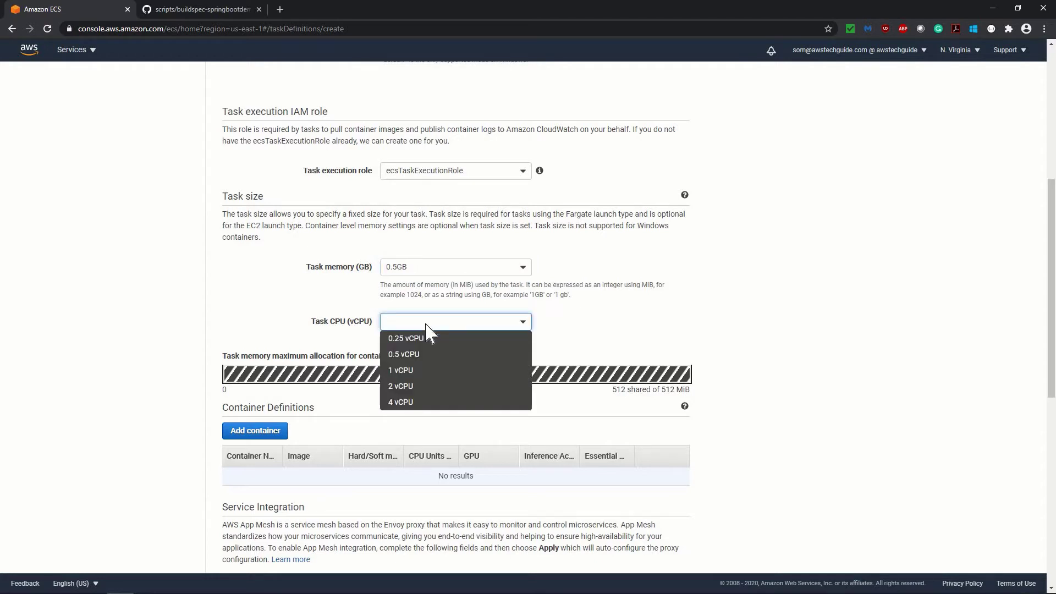
left_click(391, 338)
left_click(666, 291)
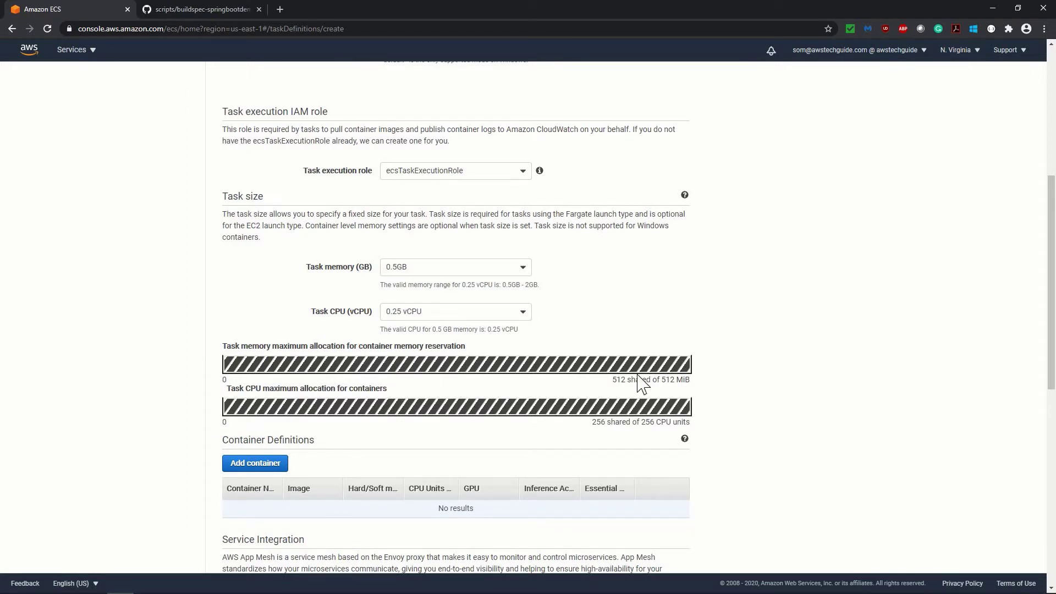
Begin adding a container to the task definition and name it springdemo.
left_click(273, 469)
type("springdemo")
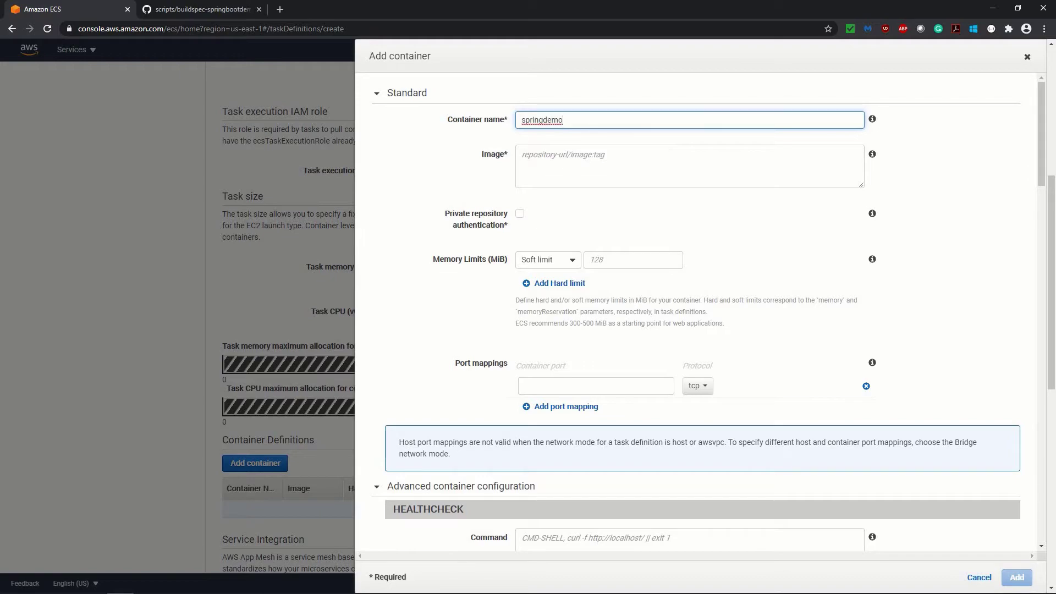
Switch to Eclipse and review the DemoRESTController.java class and the project's pom.xml.
key("alt+Tab")
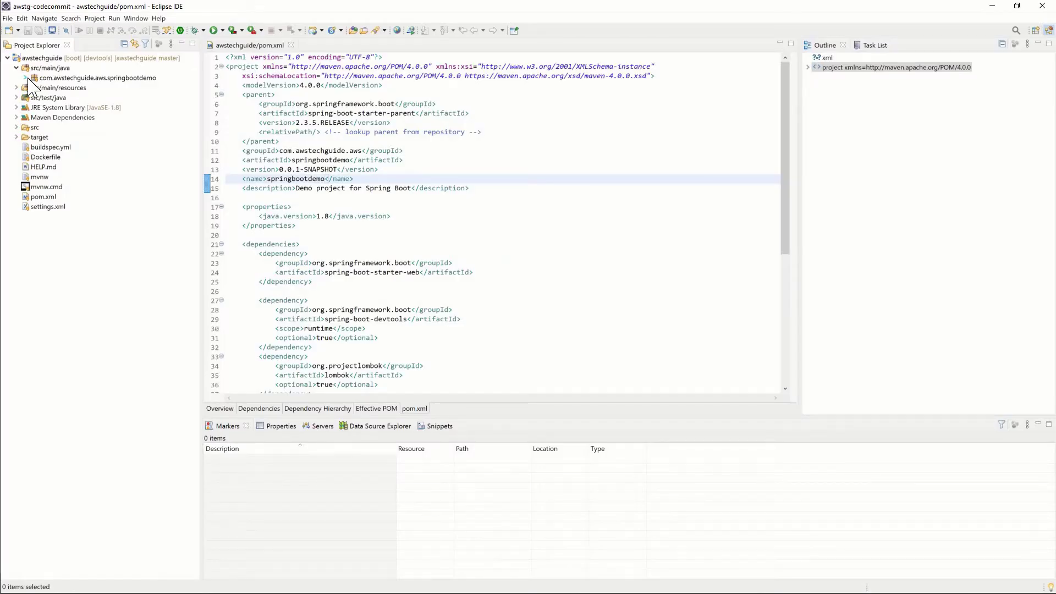
left_click(25, 79)
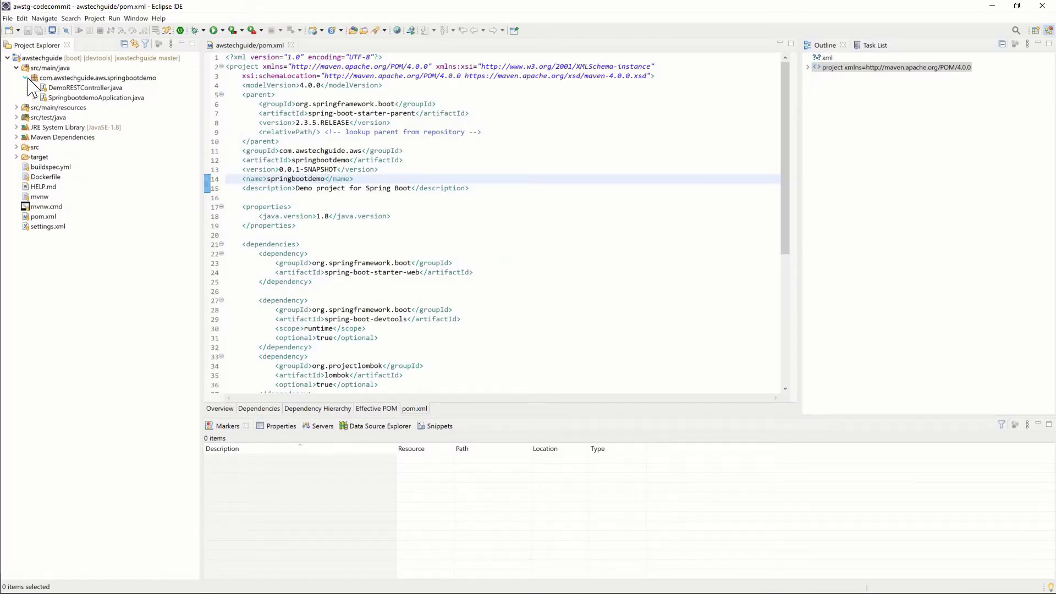
double_click(83, 87)
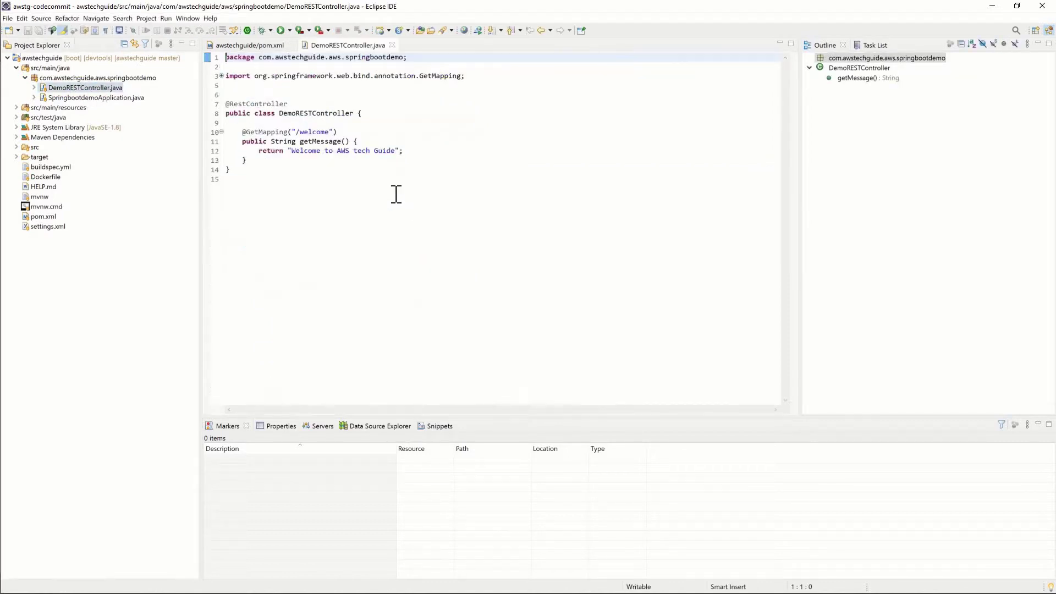
left_click(396, 193)
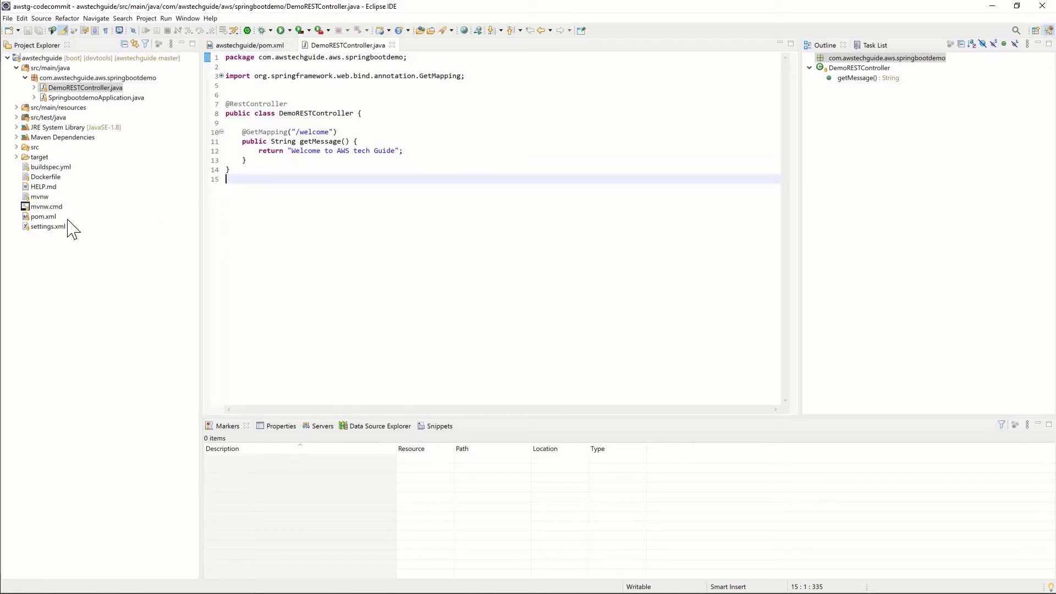
left_click(44, 216)
left_click(564, 142)
scroll(545, 260, "down", 8)
scroll(546, 262, "up", 8)
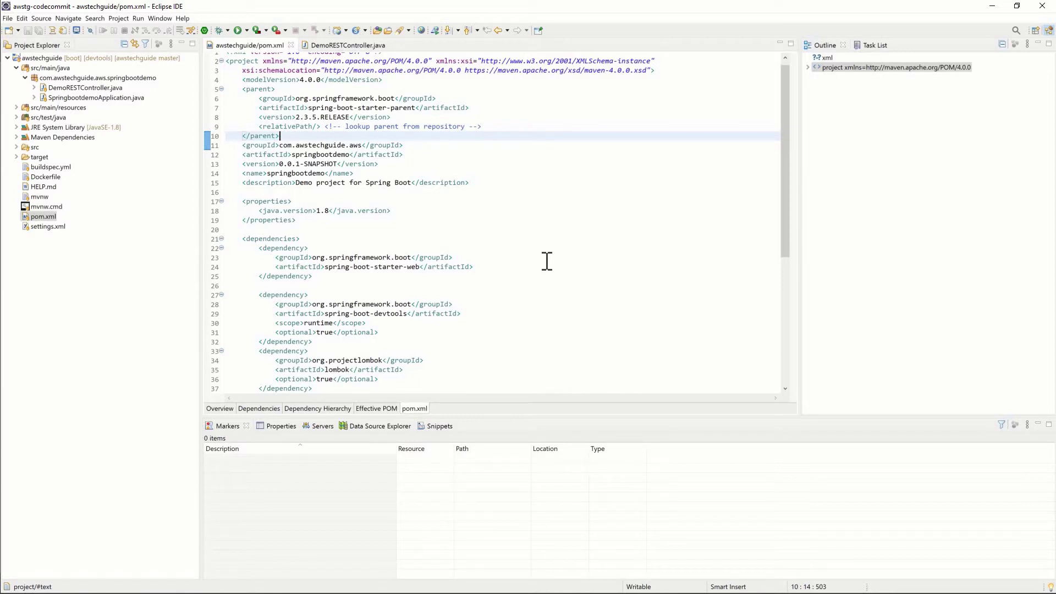
Examine the project's Dockerfile, including its app.jar copy target, and the build commands in buildspec.yml.
double_click(34, 177)
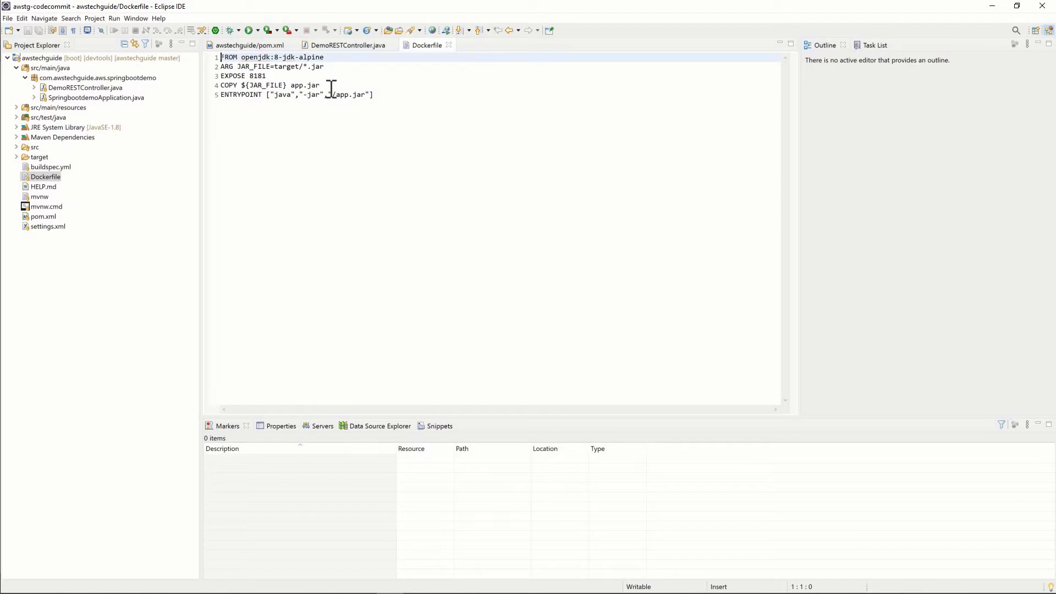
left_click_drag(320, 86, 292, 86)
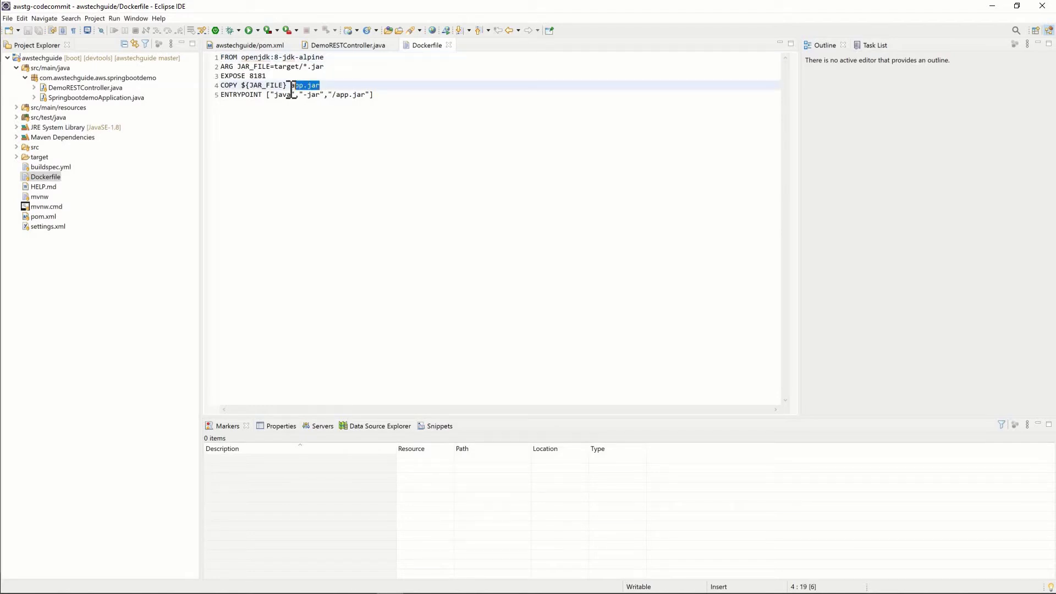
left_click(530, 143)
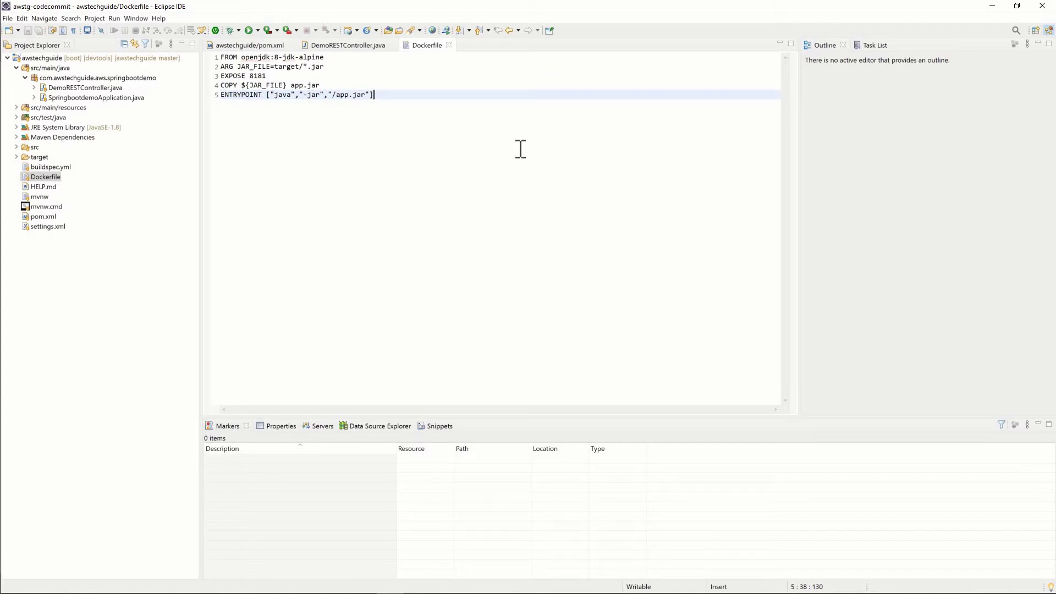
double_click(53, 167)
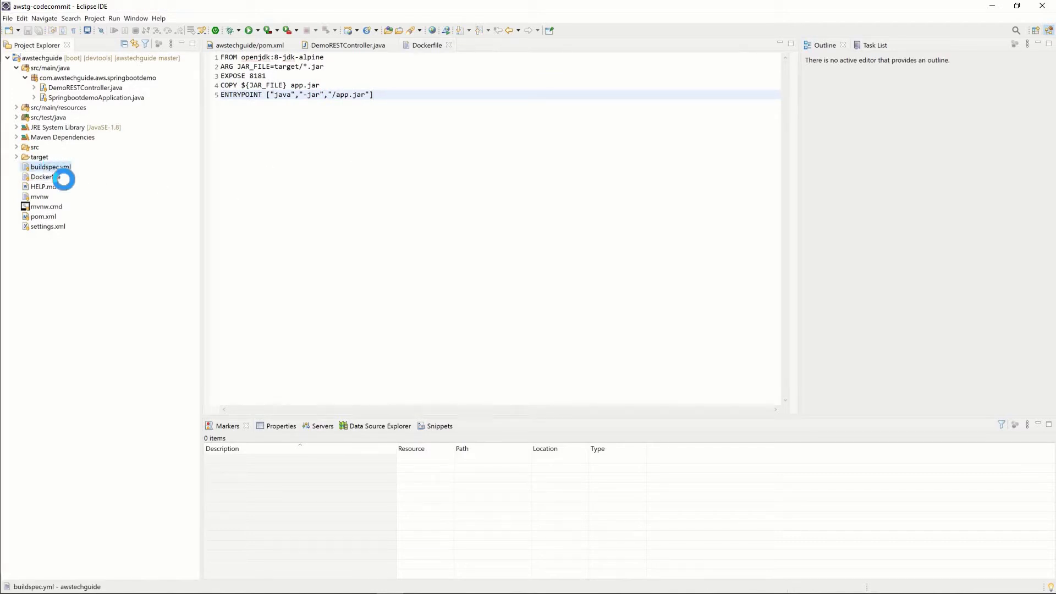
left_click(574, 114)
left_click(494, 149)
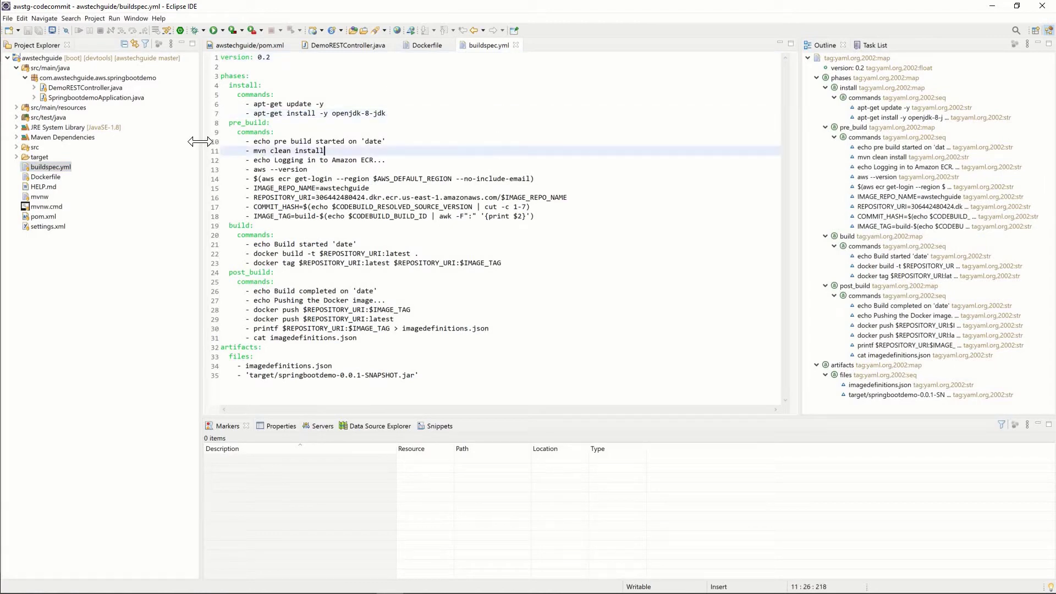
left_click(426, 47)
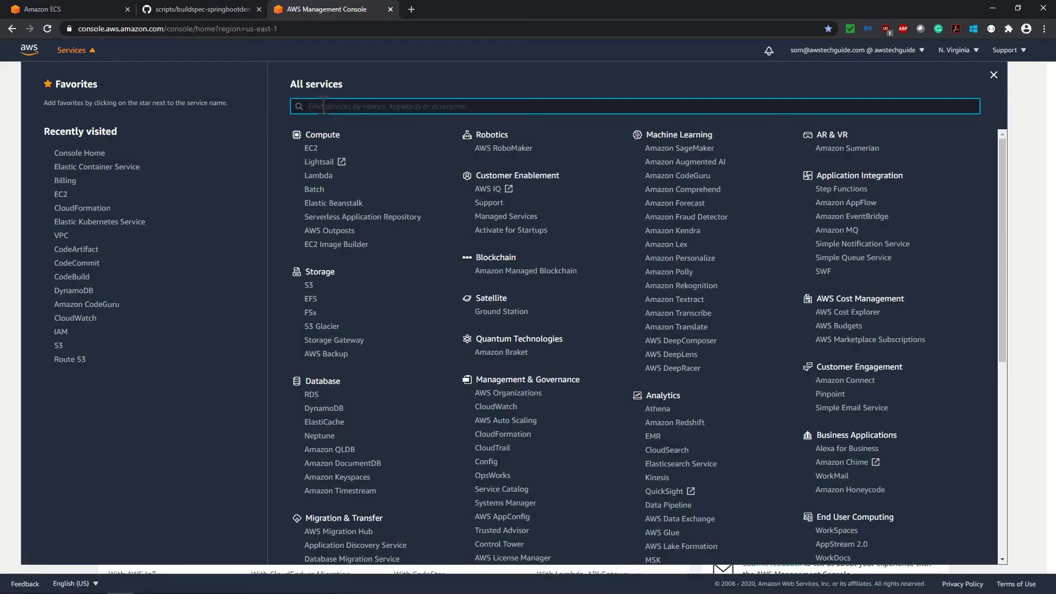
Find the CodeCommit service in the AWS console and view the files in the awstechguide repository.
type("co")
left_click(502, 260)
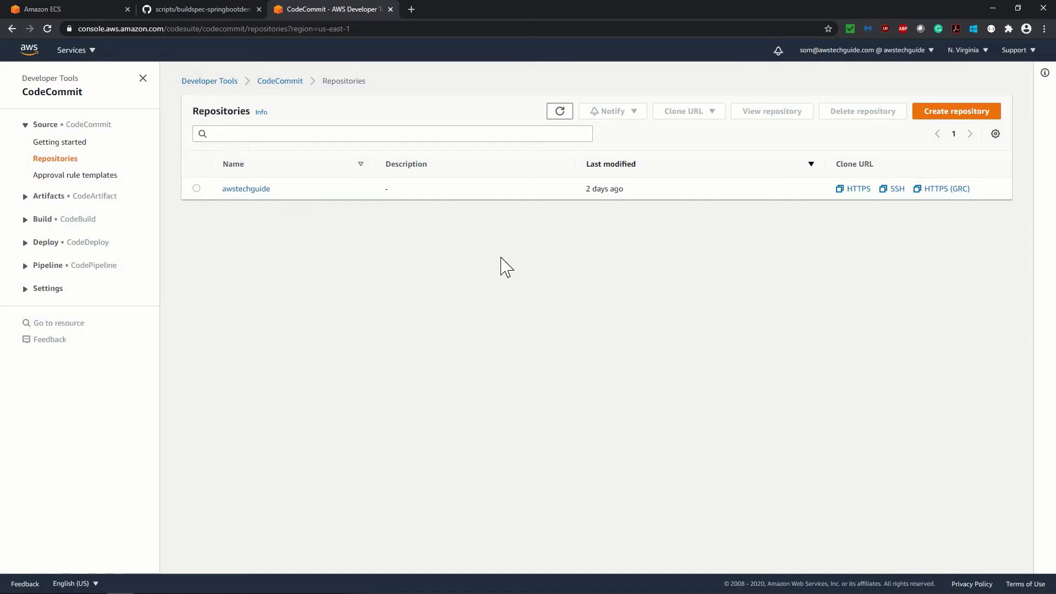
left_click(253, 190)
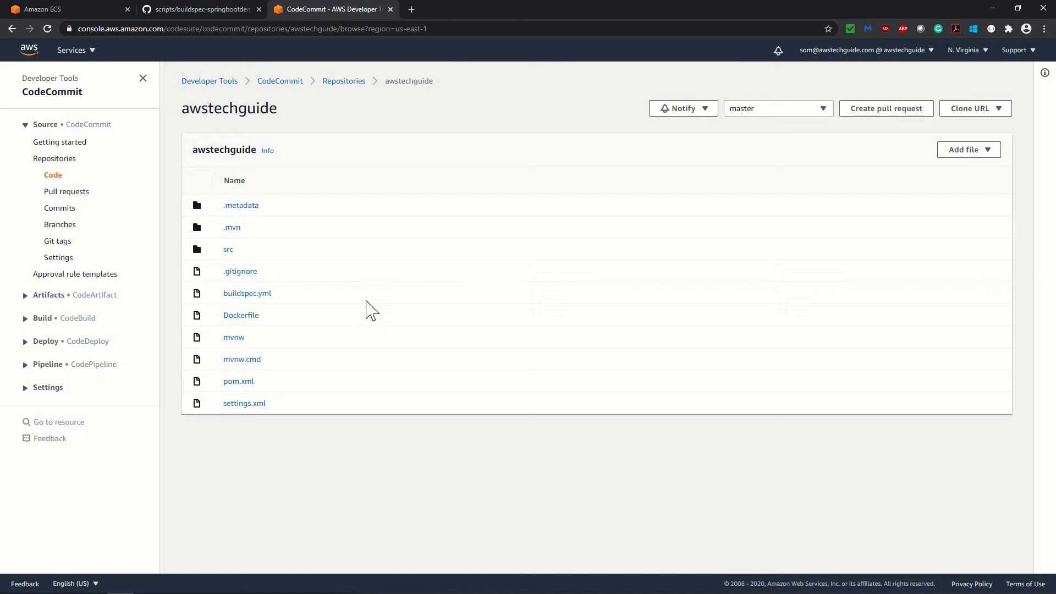
Open the Amazon ECR repositories and view the images stored in the awstechguide repository.
left_click(93, 10)
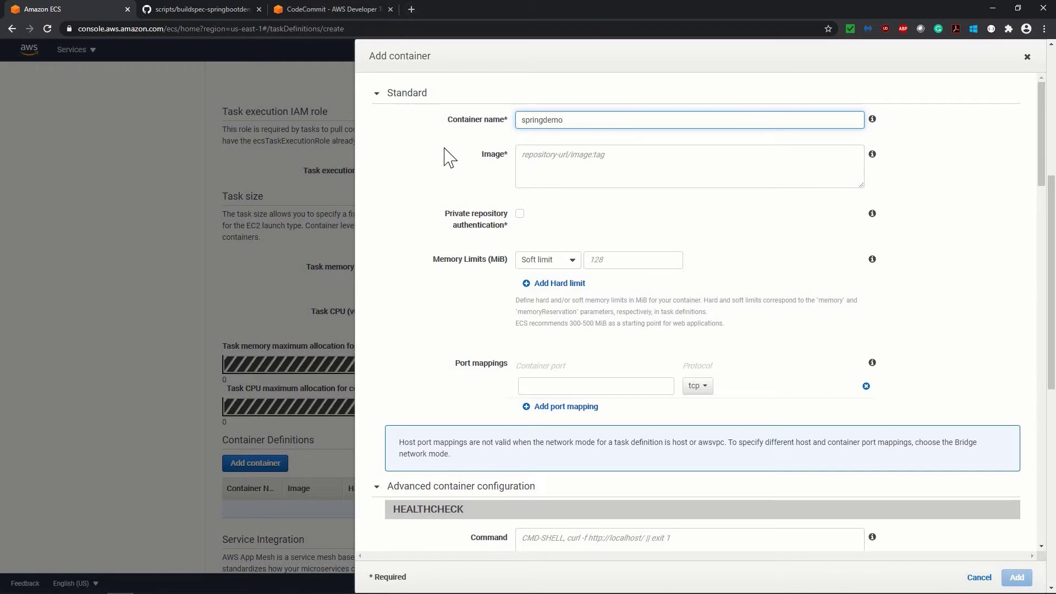
left_click(290, 10)
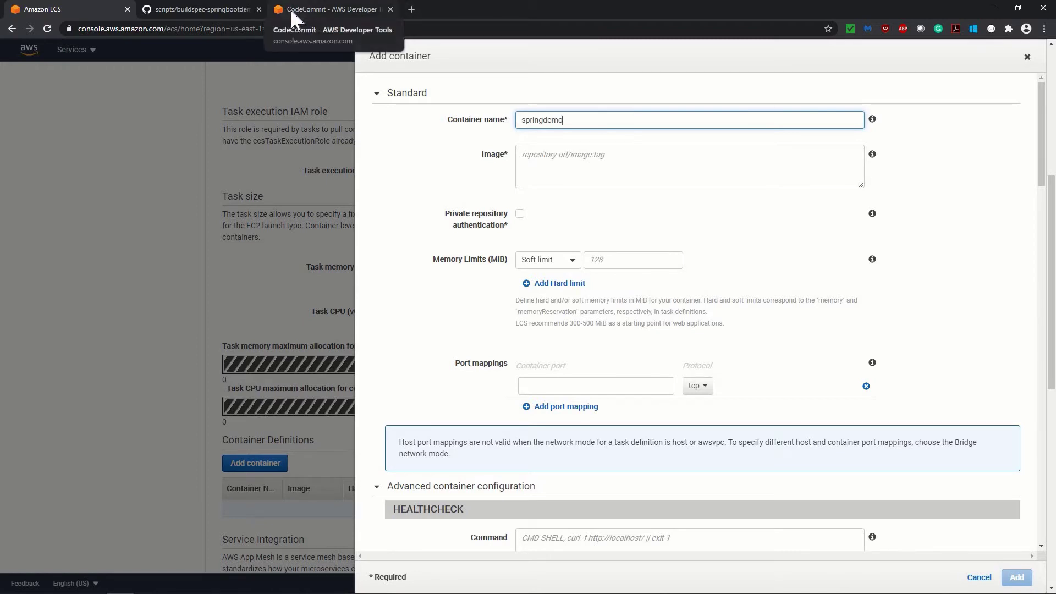
left_click(76, 51)
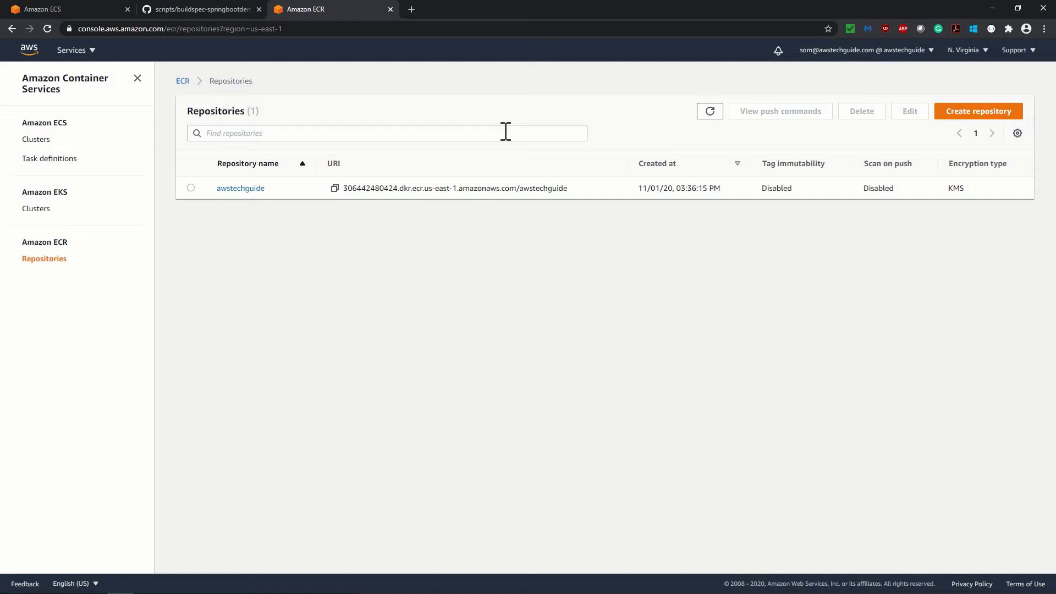
left_click(247, 192)
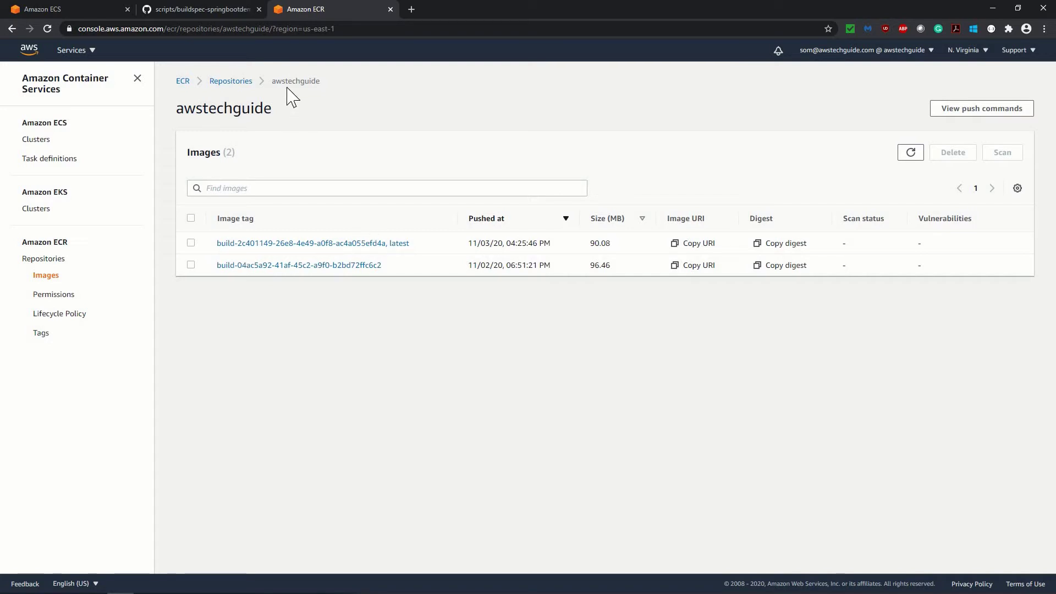
Enter the awstechguide ECR repository URI with the latest tag as the springdemo container's image.
left_click(234, 84)
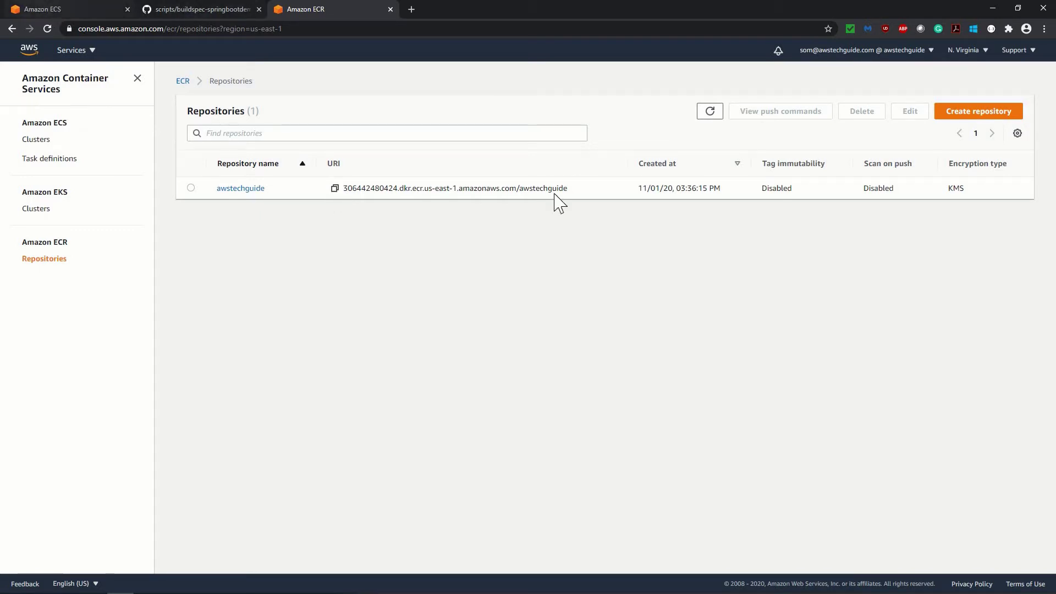
key("ctrl+1")
left_click(563, 164)
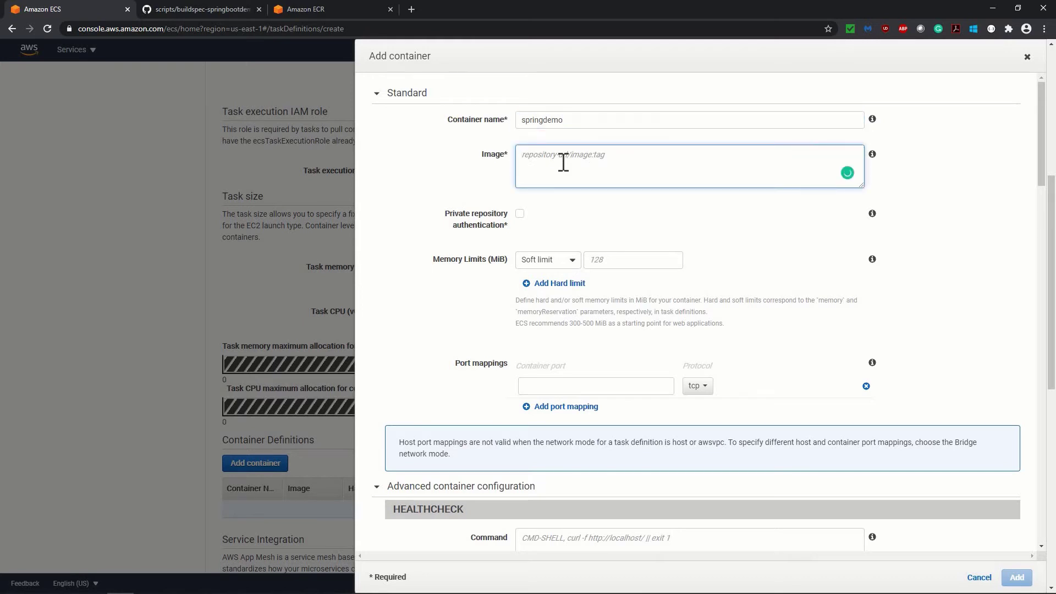
type("306442480124.dkr.ecr.us-east-1.amazonaws.com/awstechguide")
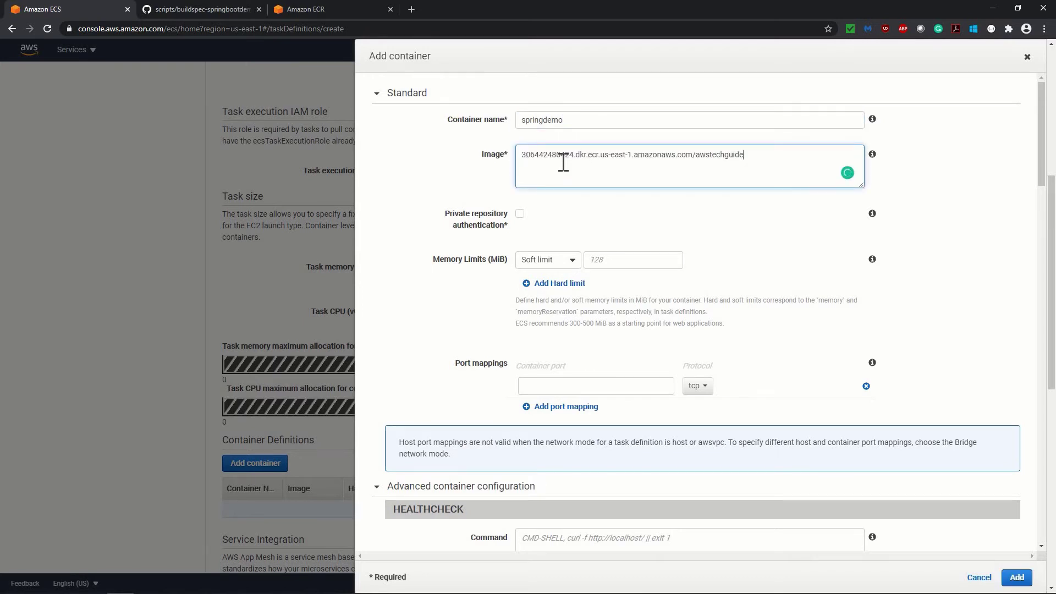
type(":latest")
Give the container a soft memory limit of 128 MiB and map container port 8181 over tcp.
left_click(519, 214)
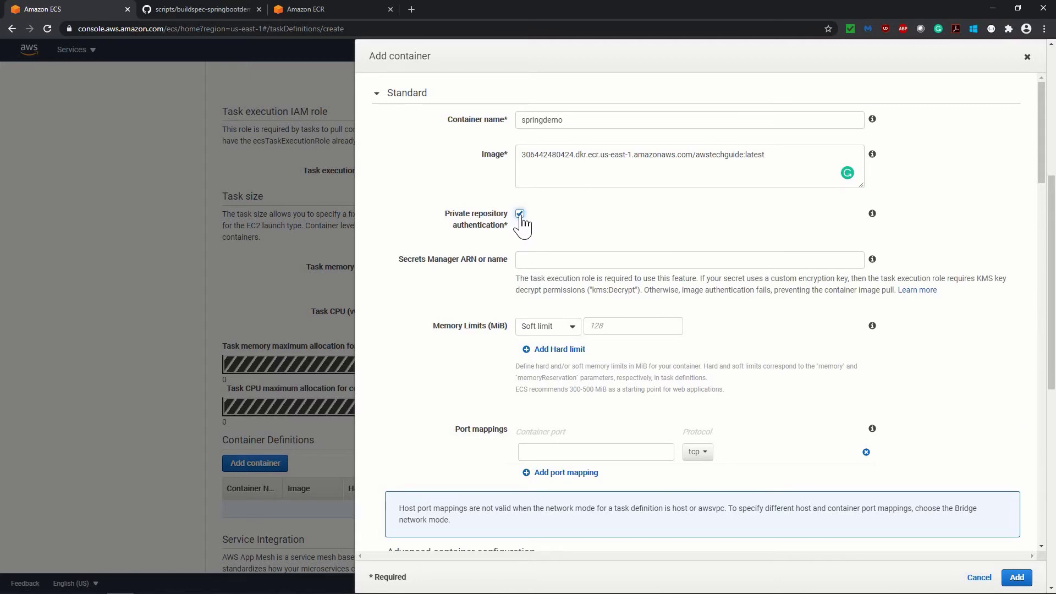
left_click(520, 215)
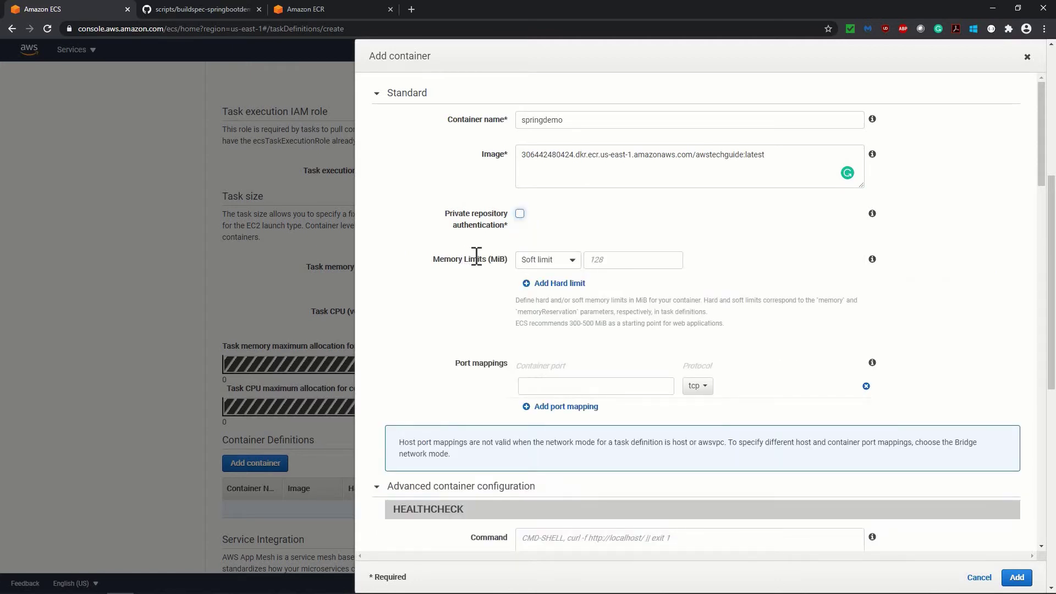
left_click(551, 264)
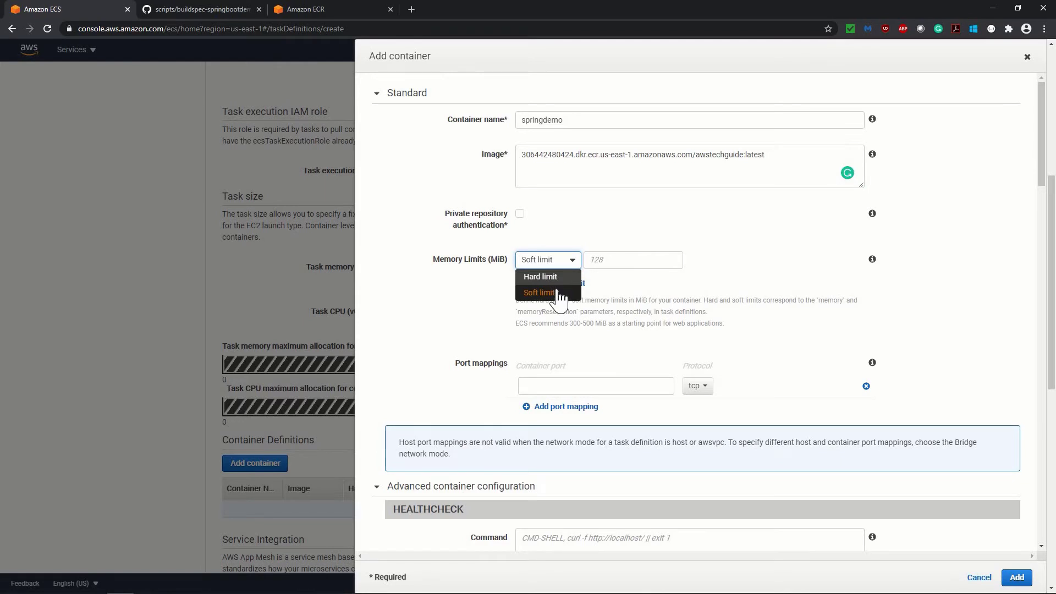
left_click(611, 259)
left_click(611, 260)
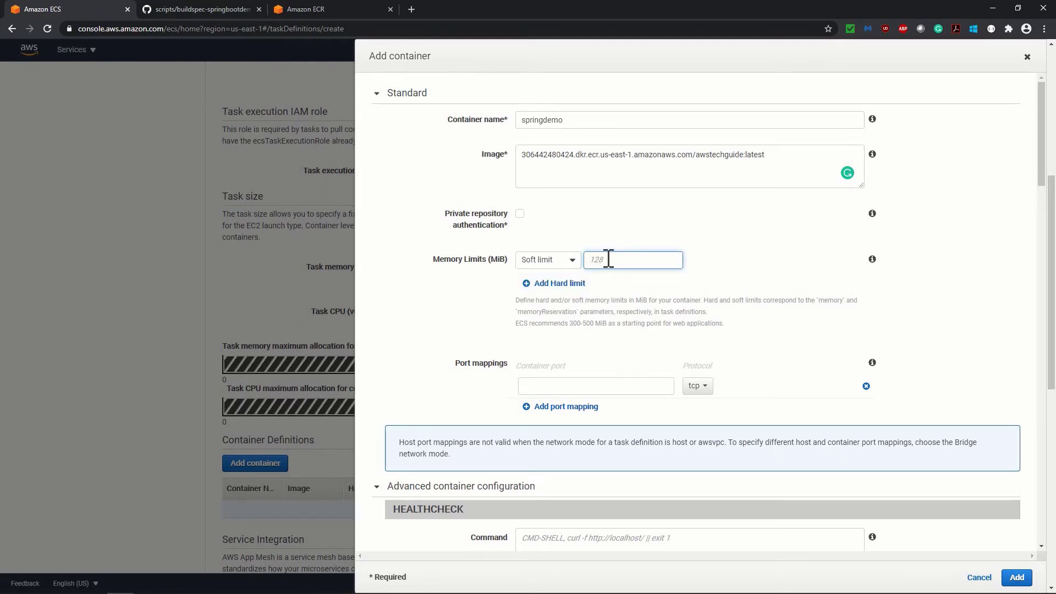
type("128")
left_click(745, 256)
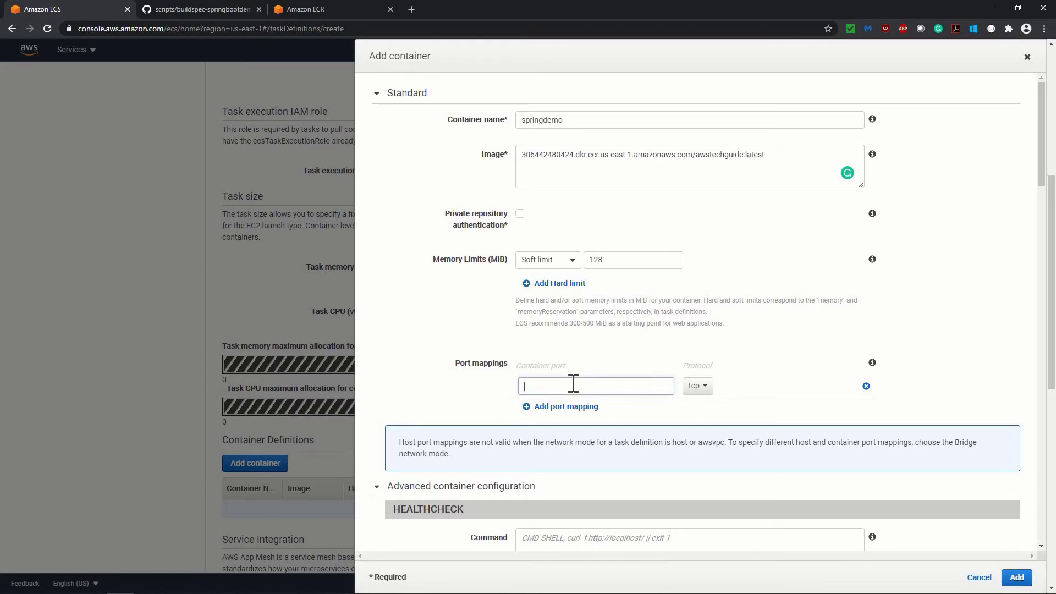
type("8181")
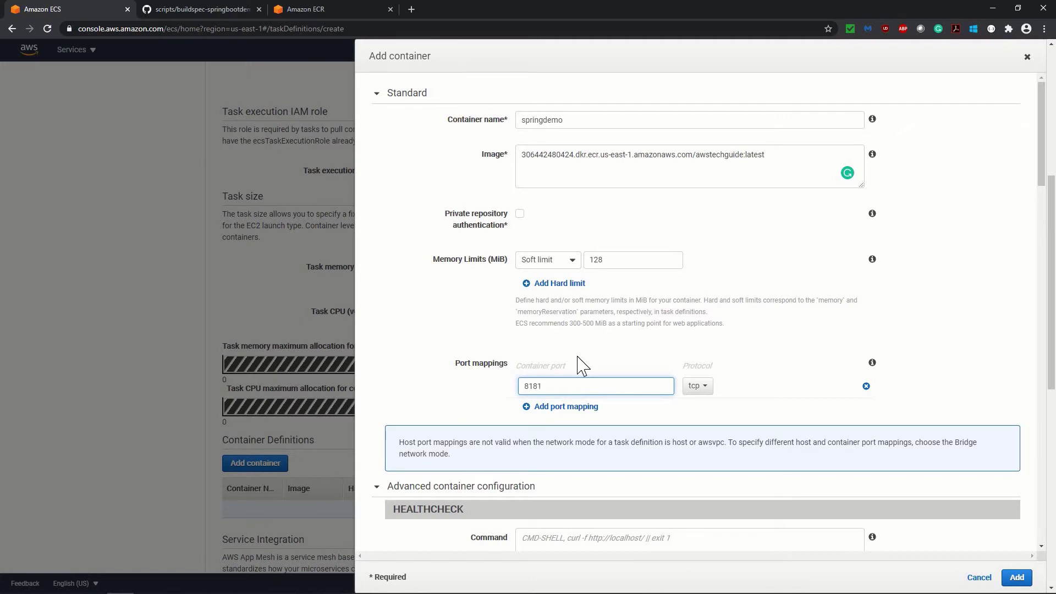
Set the container's CPU units to 128 and add the container to the task definition.
scroll(671, 308, "down", 2)
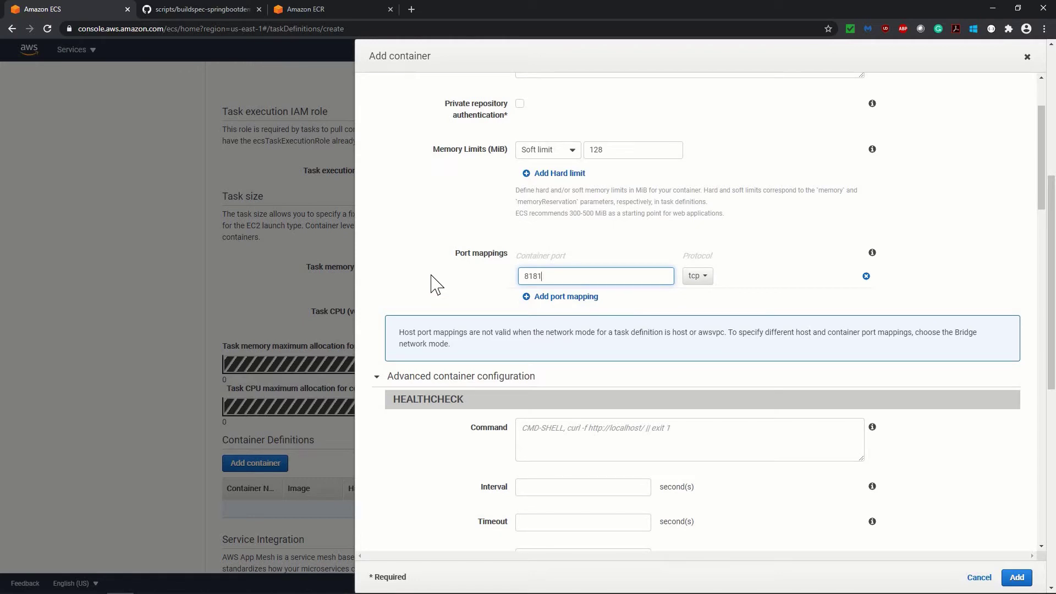
scroll(434, 293, "down", 6)
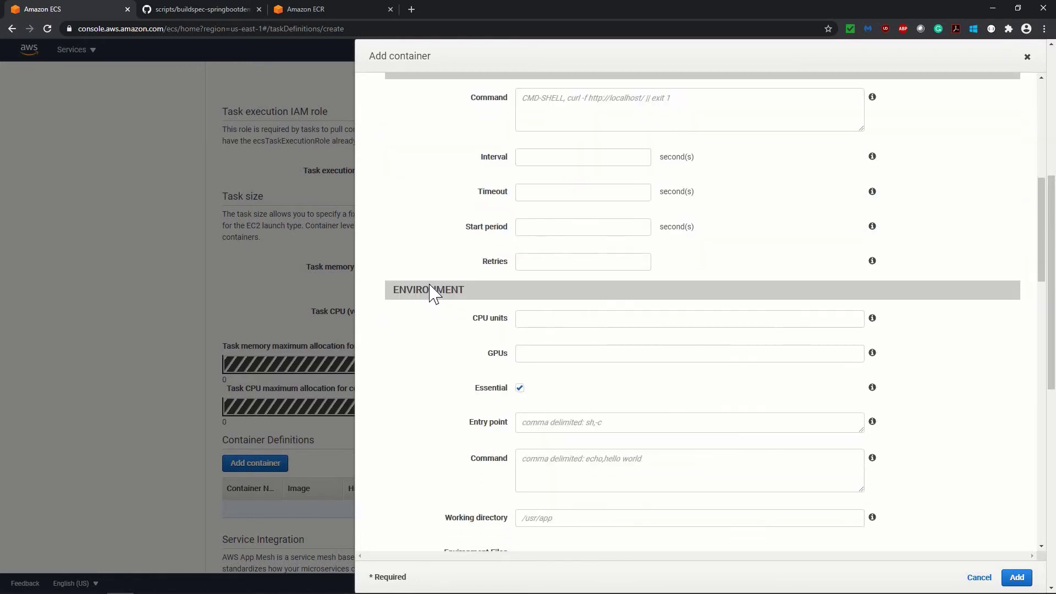
scroll(433, 293, "up", 2)
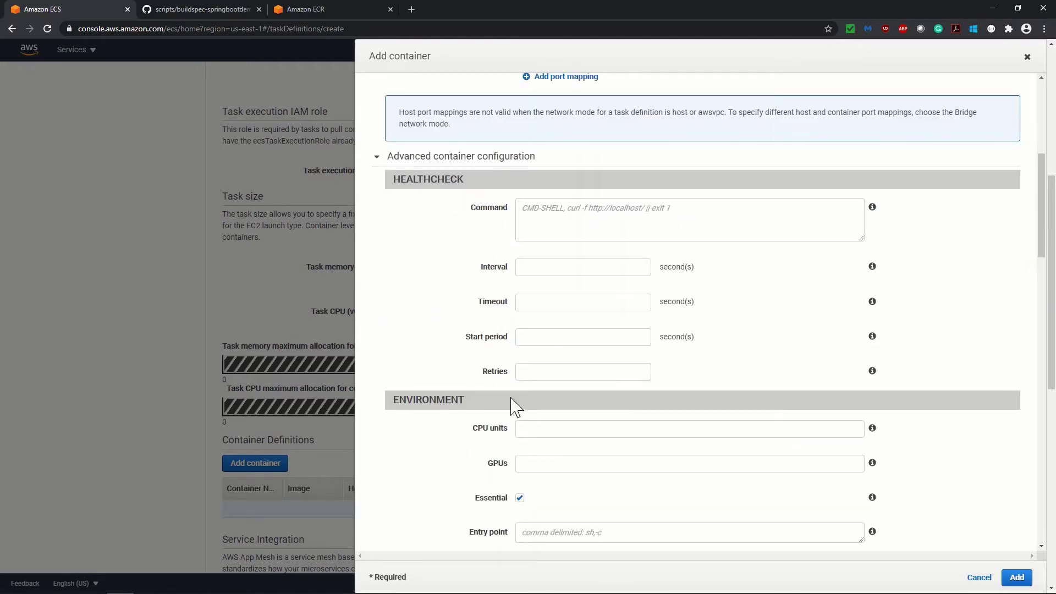
scroll(547, 373, "down", 1)
left_click(549, 374)
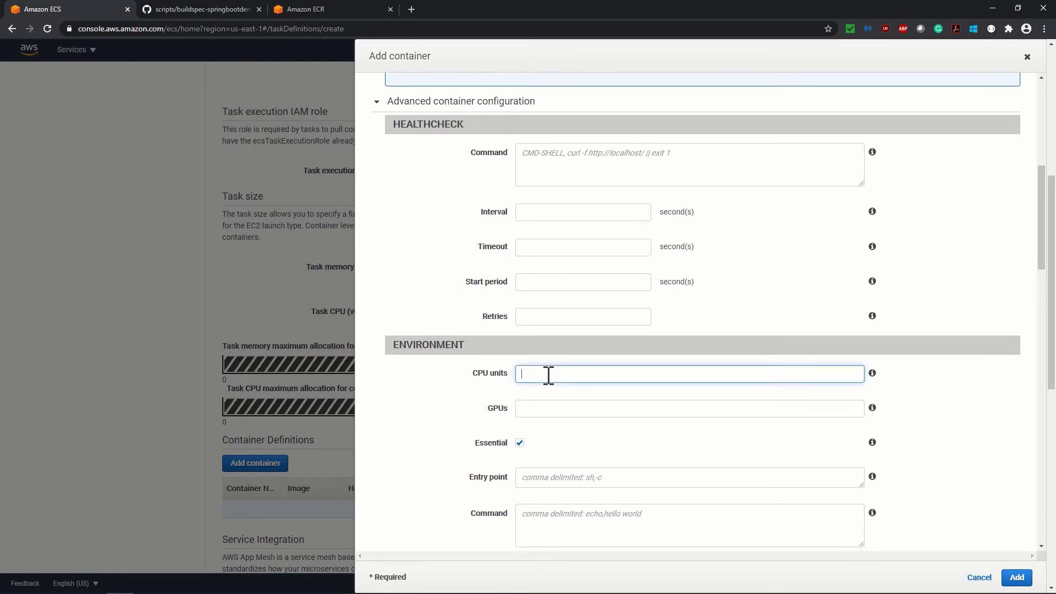
type("128")
scroll(919, 420, "down", 10)
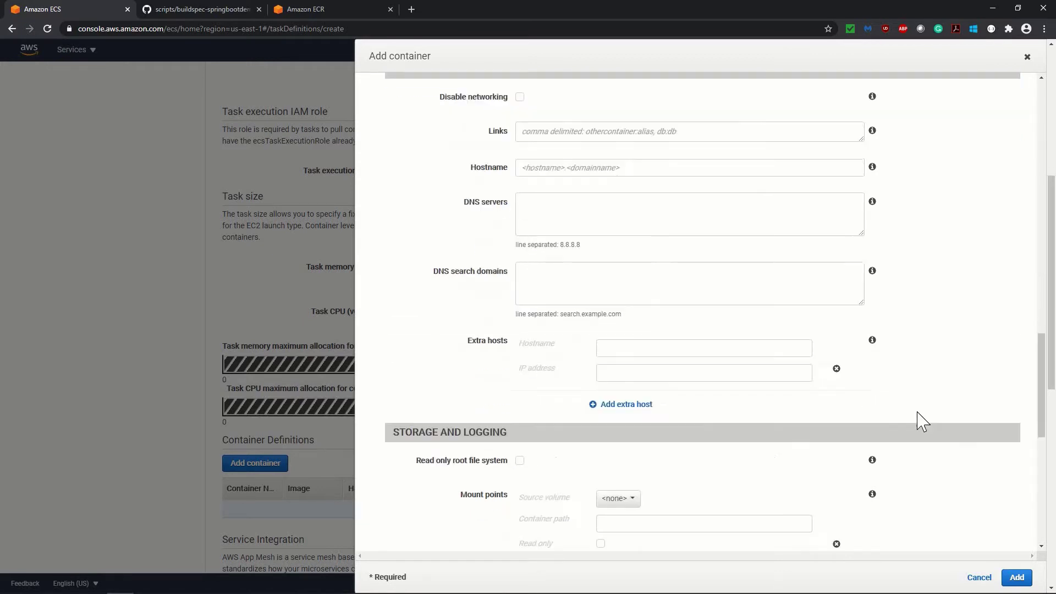
scroll(919, 420, "down", 6)
left_click(1017, 578)
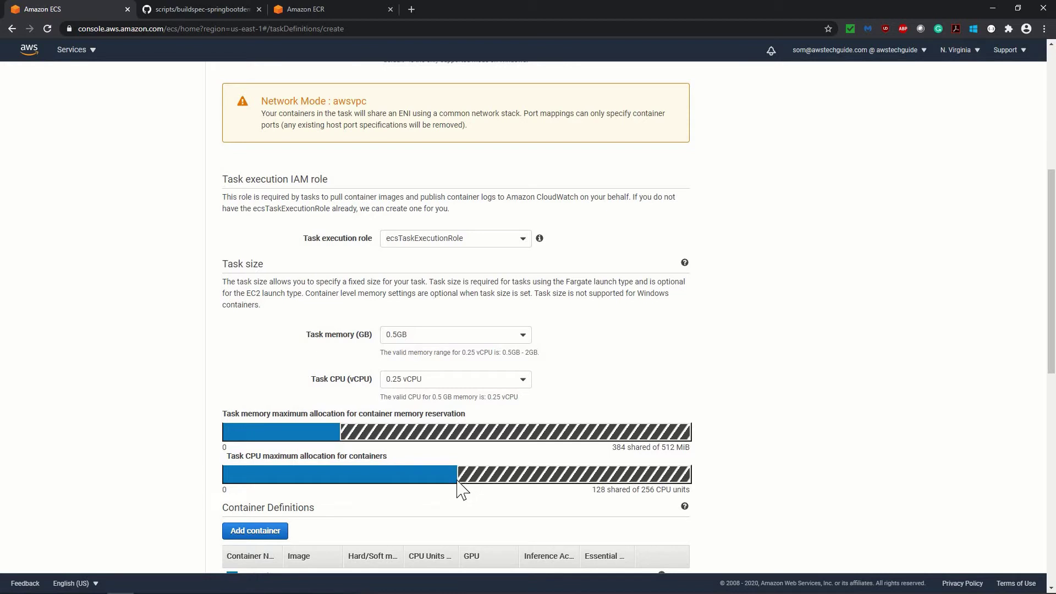
Review the task size, container definition and optional integration settings, and create the springdemo task definition.
scroll(398, 468, "down", 2)
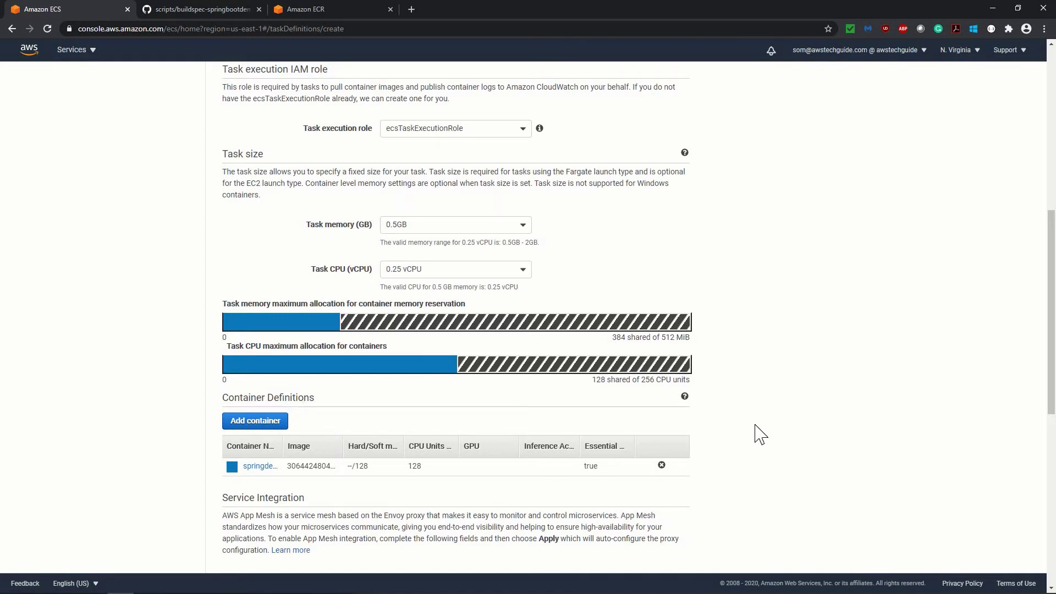
scroll(762, 440, "down", 6)
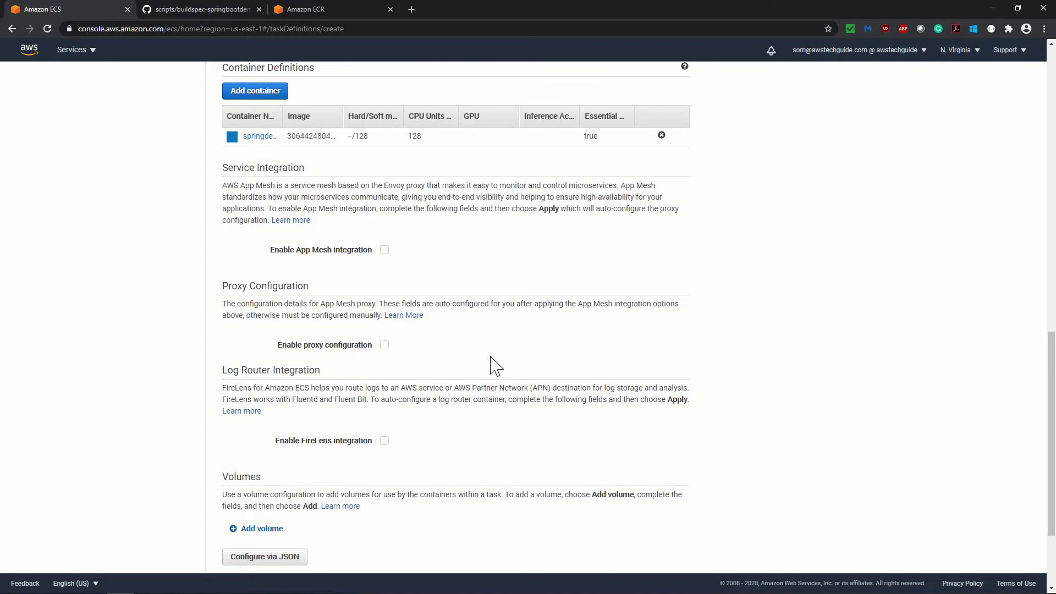
scroll(494, 364, "down", 2)
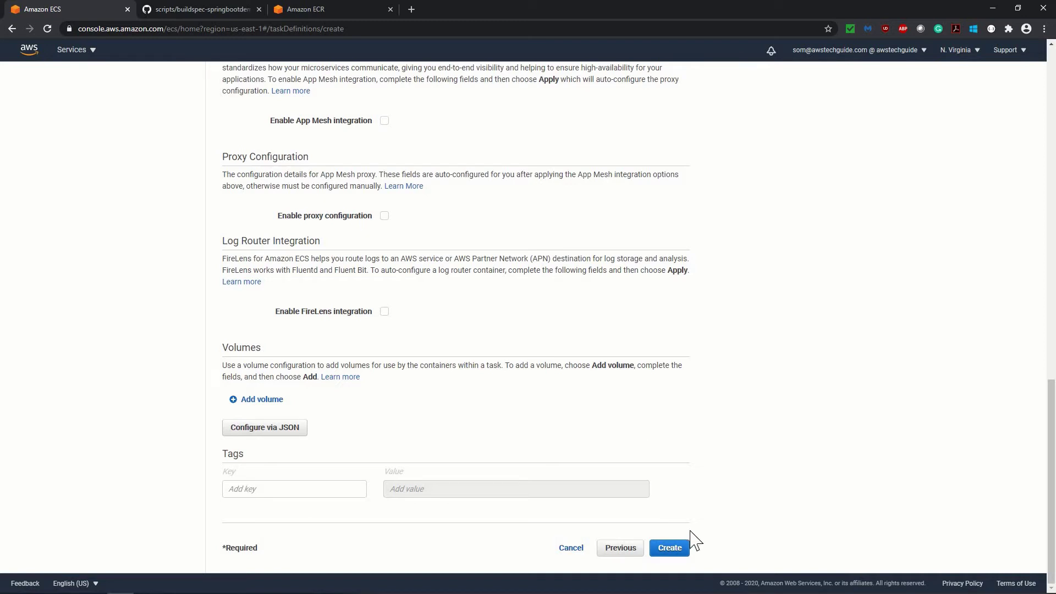
left_click(678, 555)
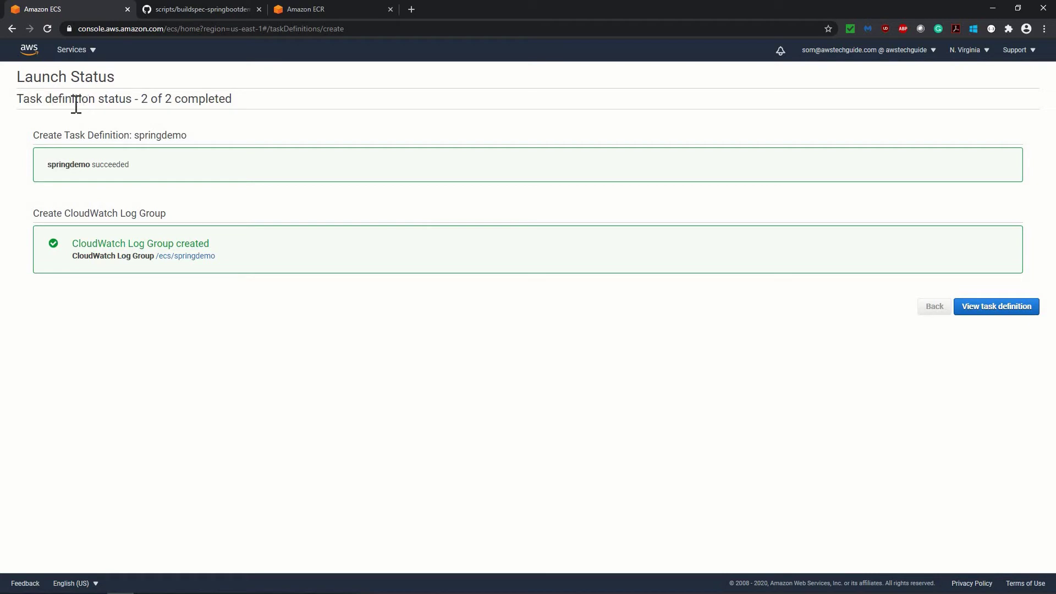
View the new springdemo task definition's details and open the awsdemo cluster.
left_click(994, 308)
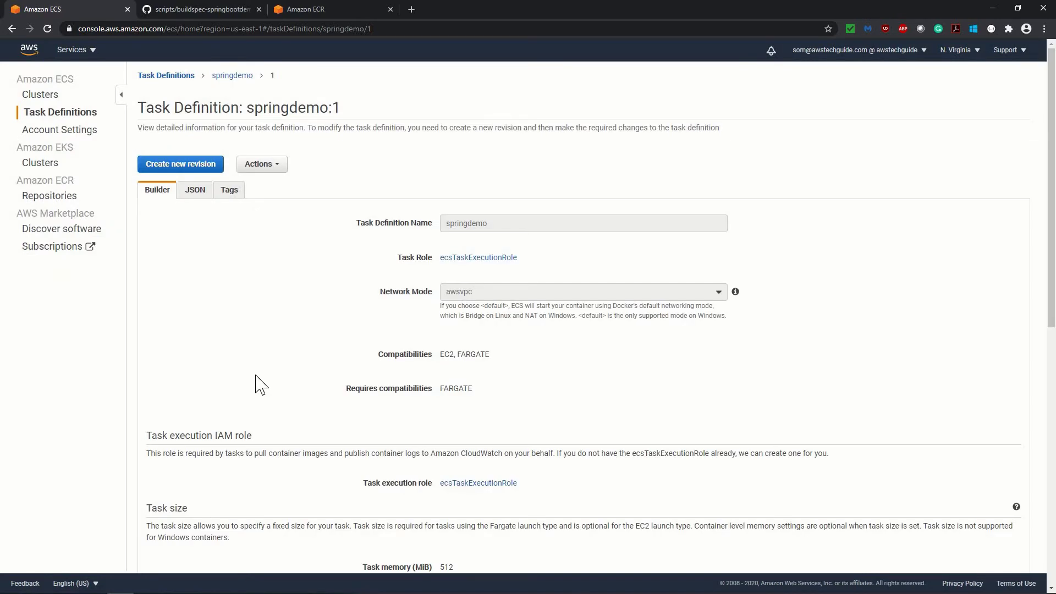
scroll(257, 384, "down", 9)
scroll(202, 416, "up", 9)
left_click(36, 95)
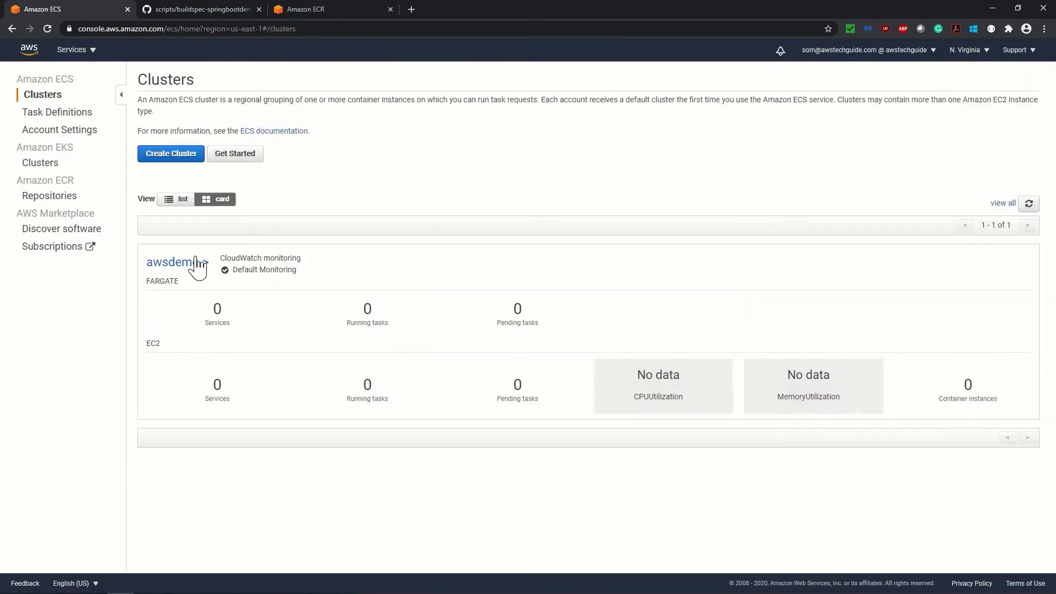
left_click(185, 265)
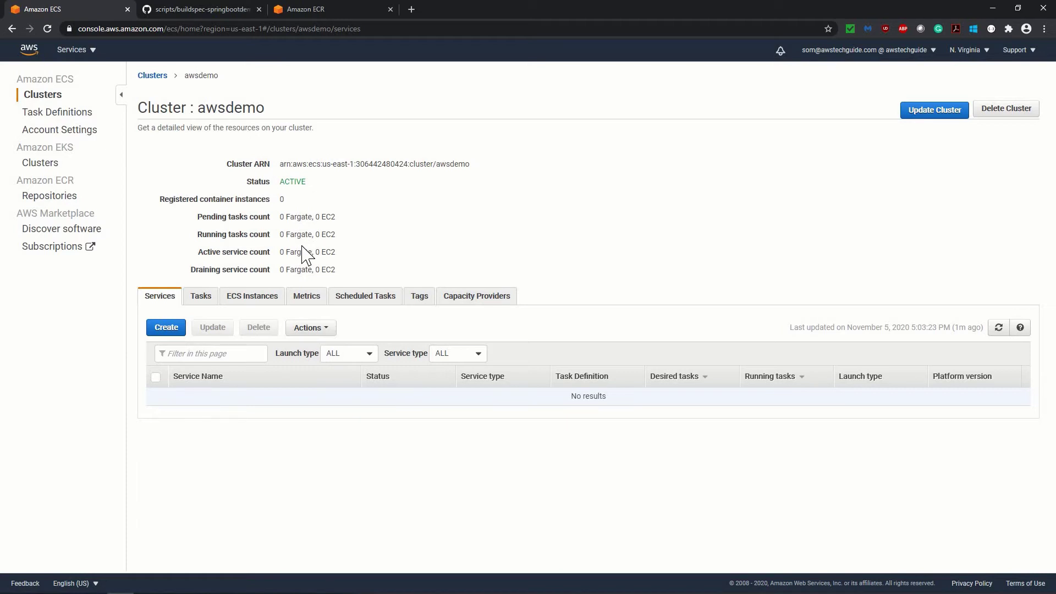
Open the EC2 load balancers and start creating an Application Load Balancer.
left_click(354, 11)
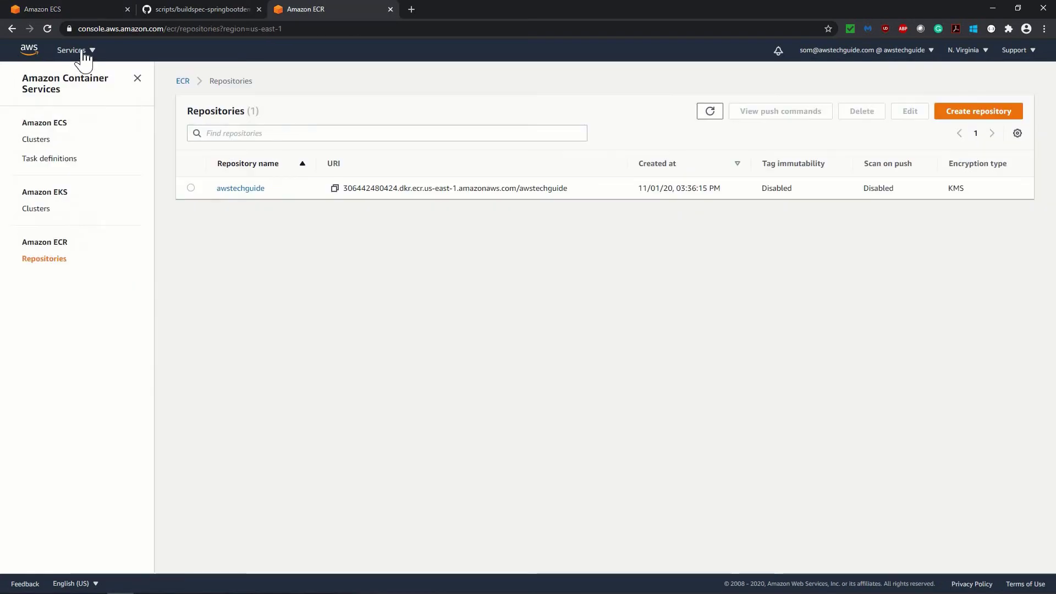
key("alt+s")
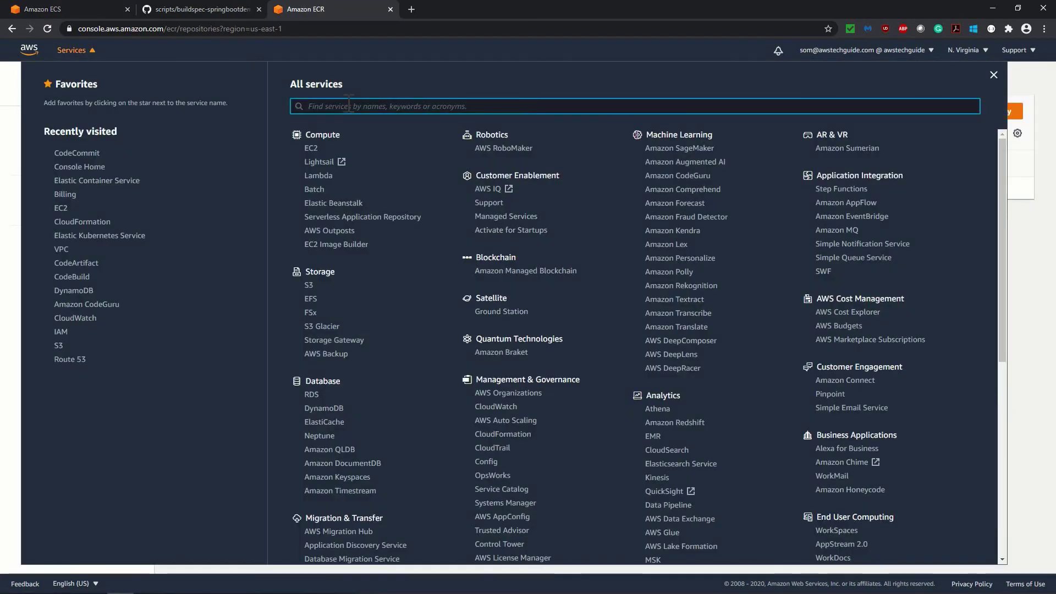
type("ec")
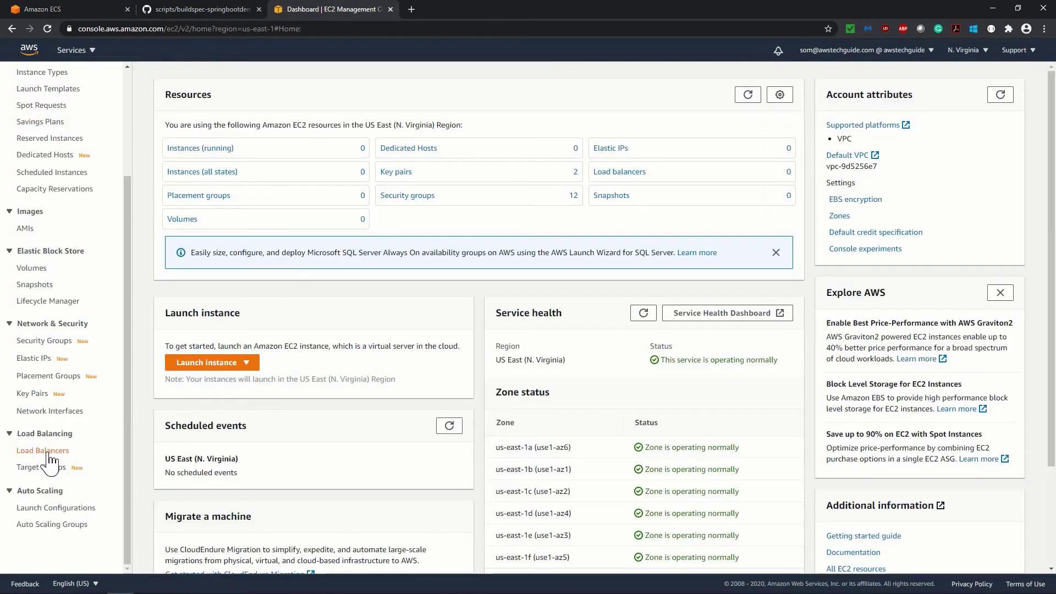
left_click(43, 451)
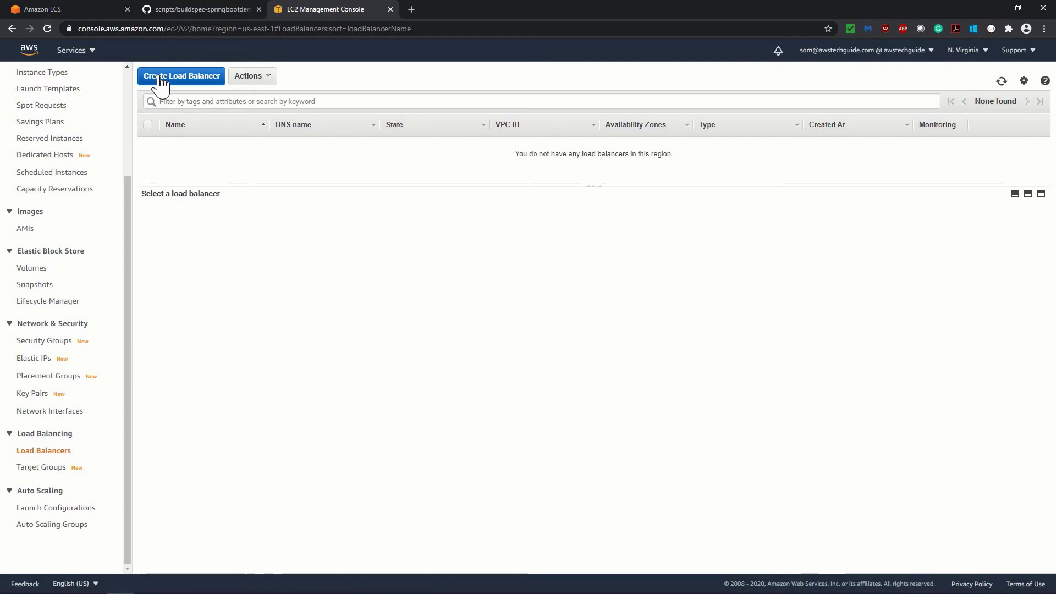
left_click(161, 80)
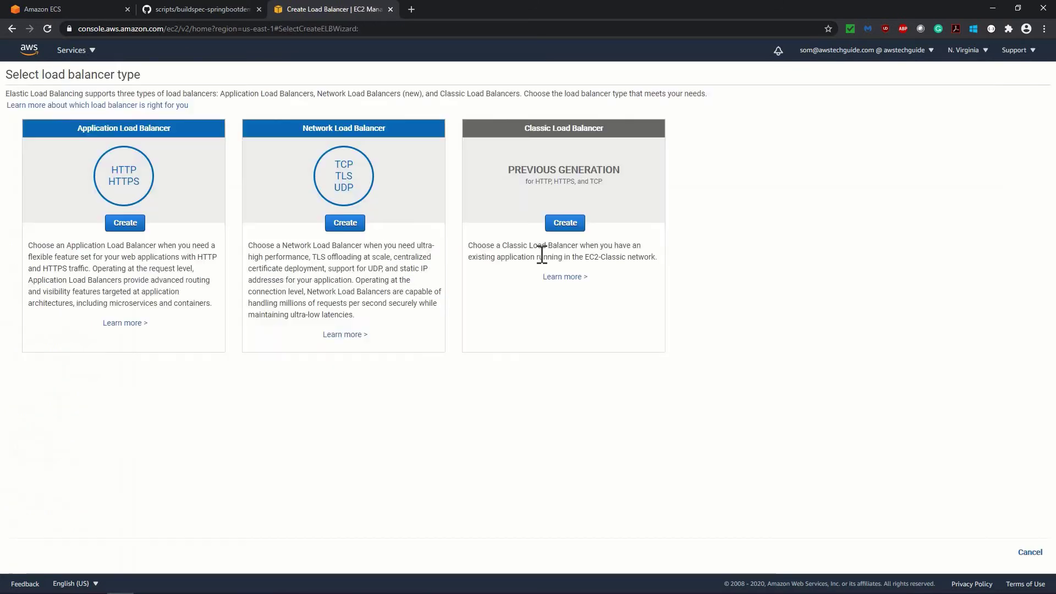
left_click(127, 224)
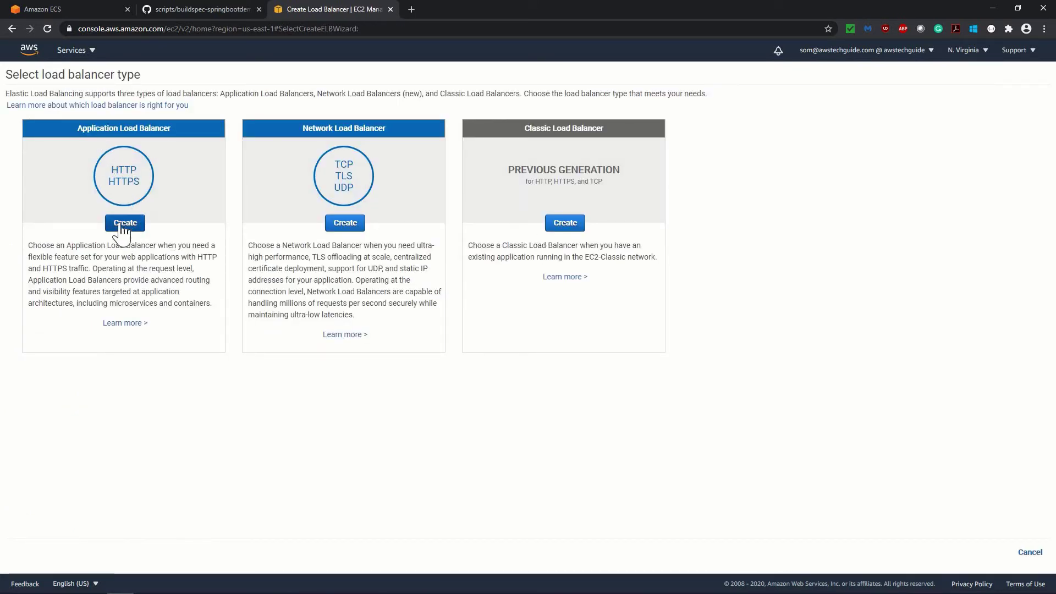
Name the load balancer awsdemo-alb and choose ipv4 as its IP address type.
left_click(187, 158)
type("awsdemo-alb")
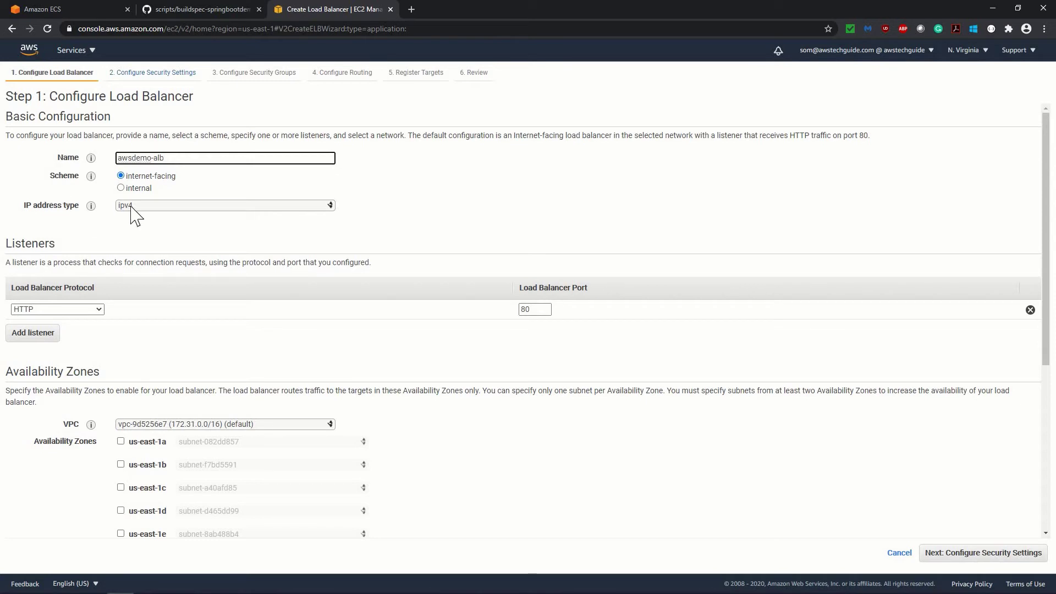
left_click(151, 207)
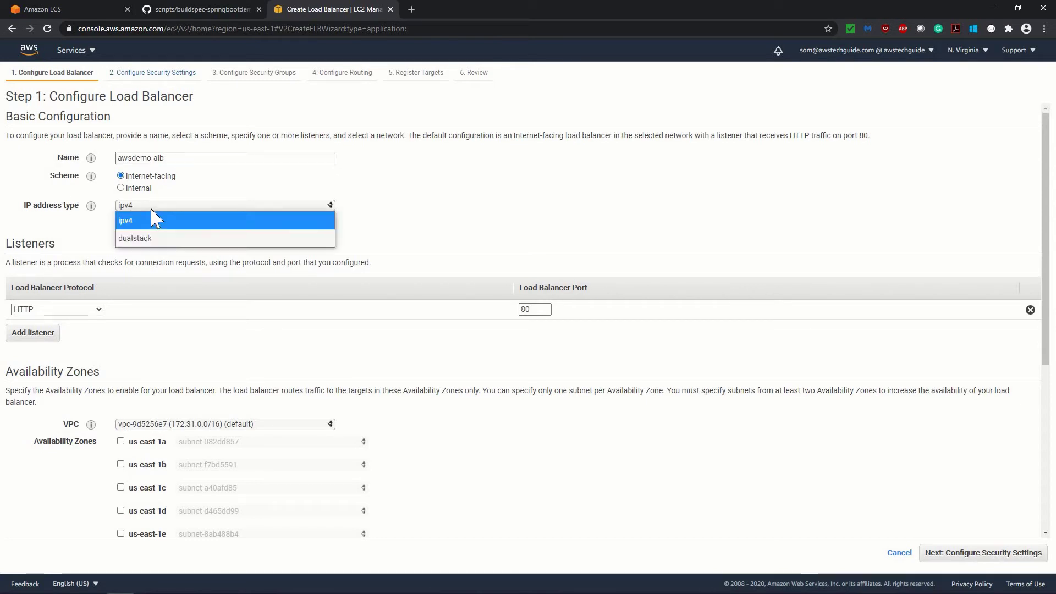
left_click(154, 220)
Keep the default VPC for the load balancer and enable the availability zones us-east-1b and us-east-1d.
scroll(538, 212, "down", 3)
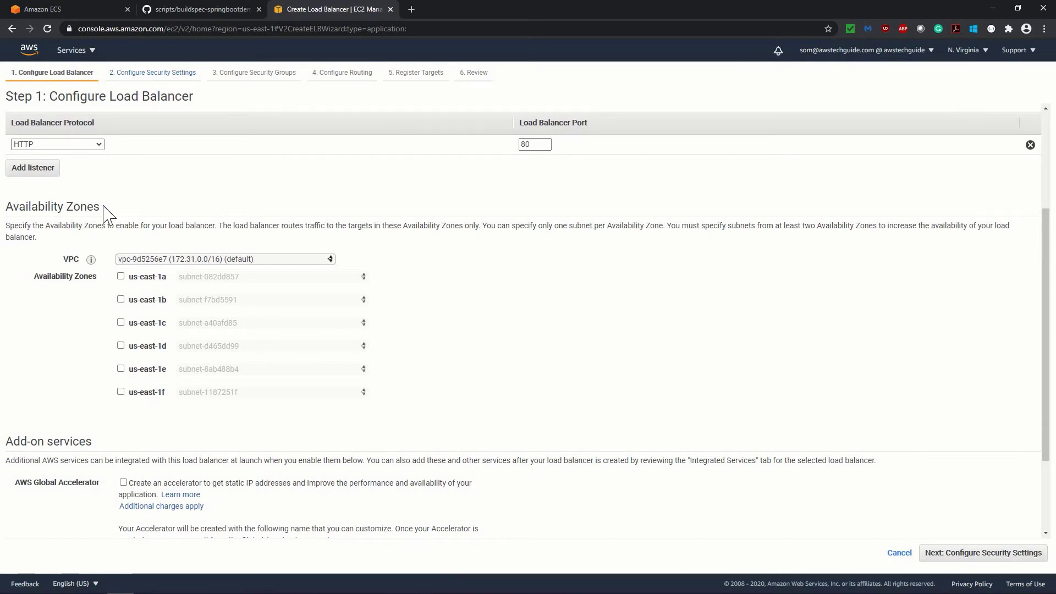
left_click(287, 260)
left_click(287, 260)
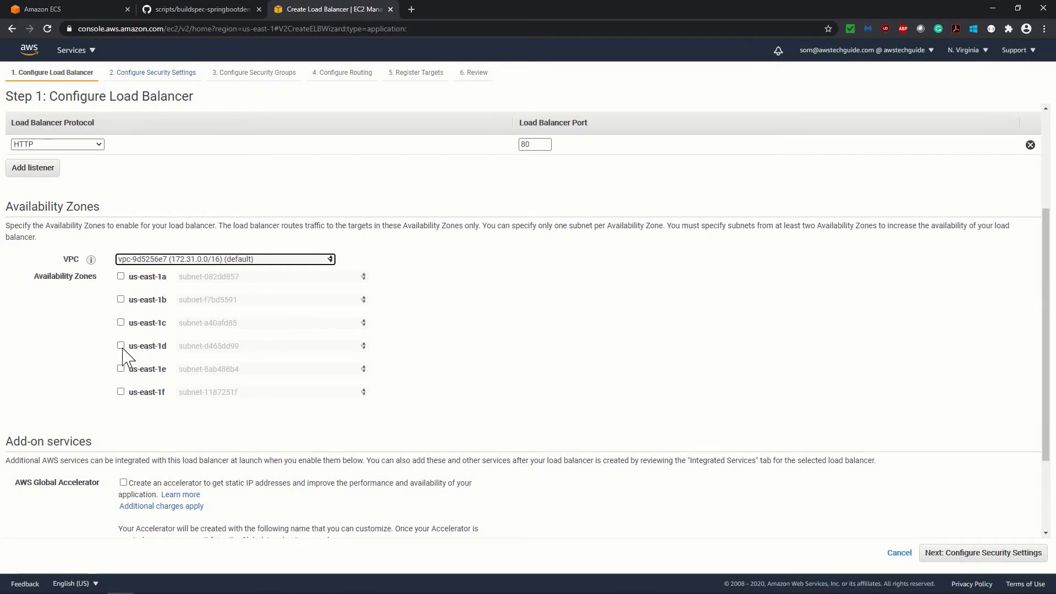
left_click(121, 299)
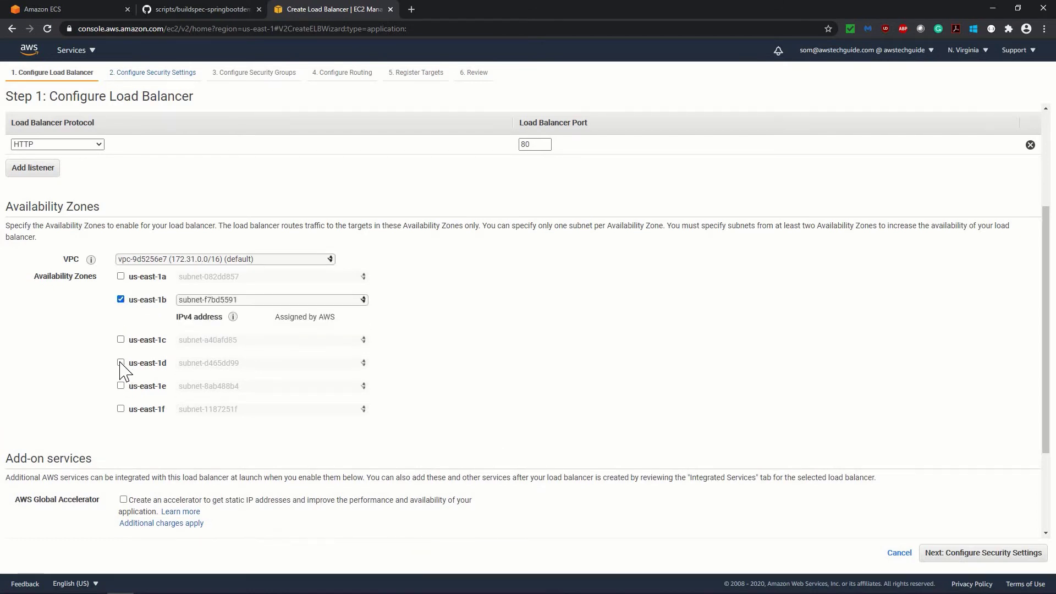
left_click(120, 362)
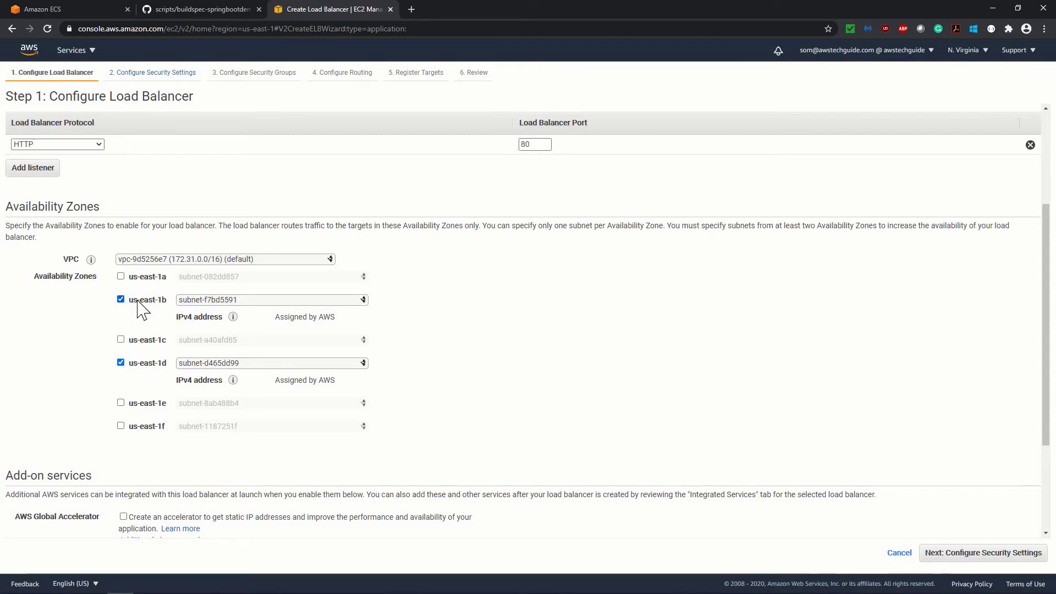
scroll(700, 403, "down", 3)
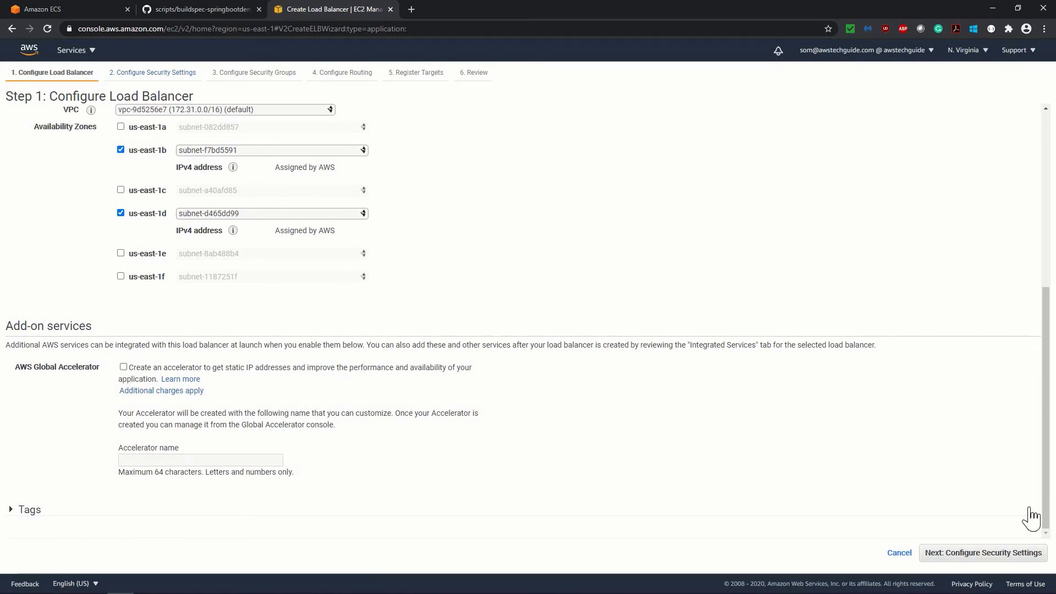
Continue to the load balancer's security group settings and add a Custom TCP rule for port 8181 with source Anywhere.
left_click(963, 561)
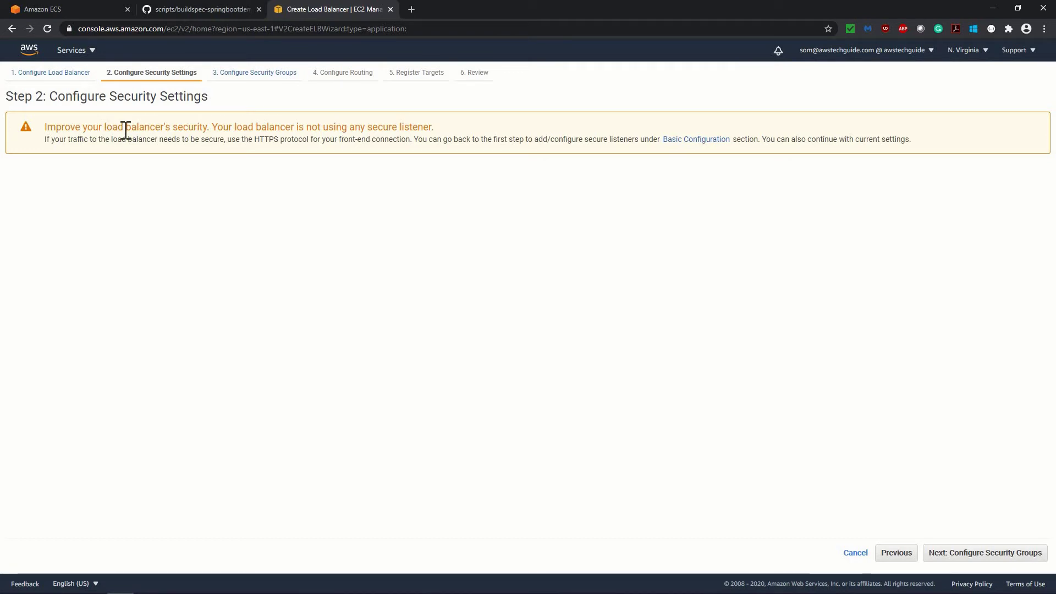
left_click(960, 557)
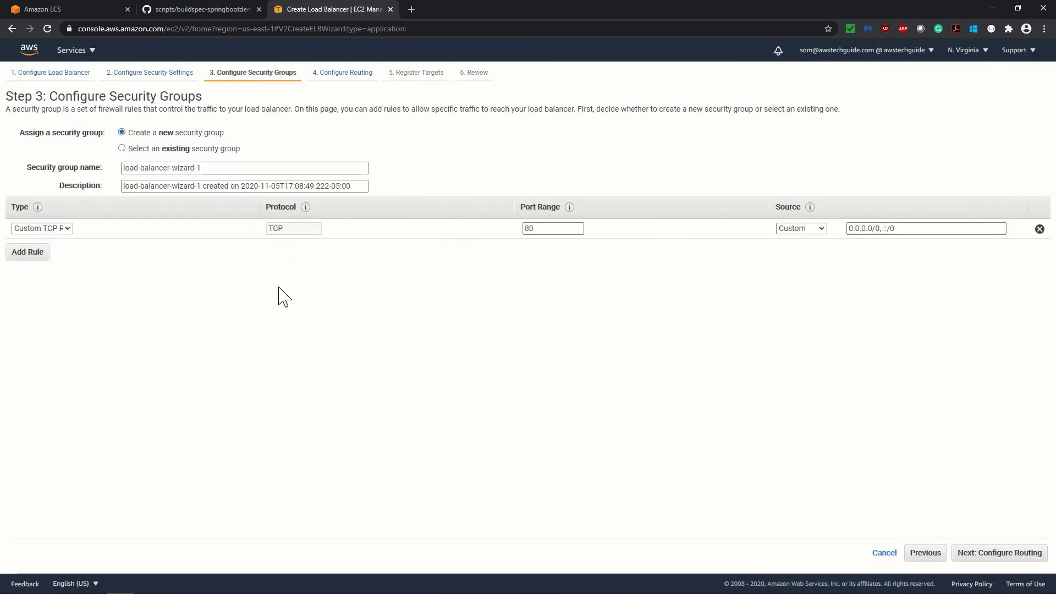
left_click(36, 266)
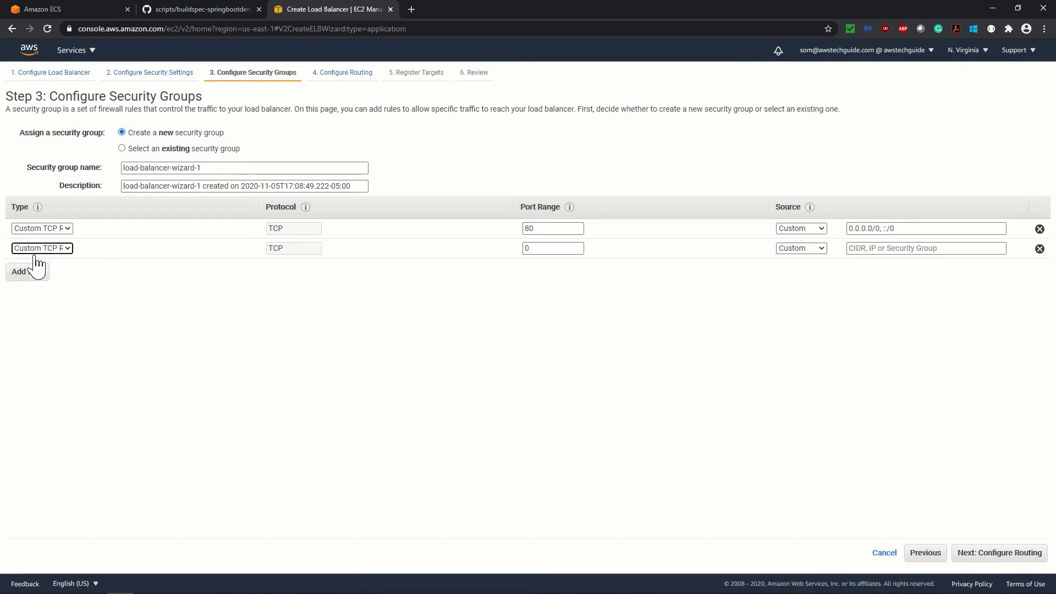
left_click(38, 249)
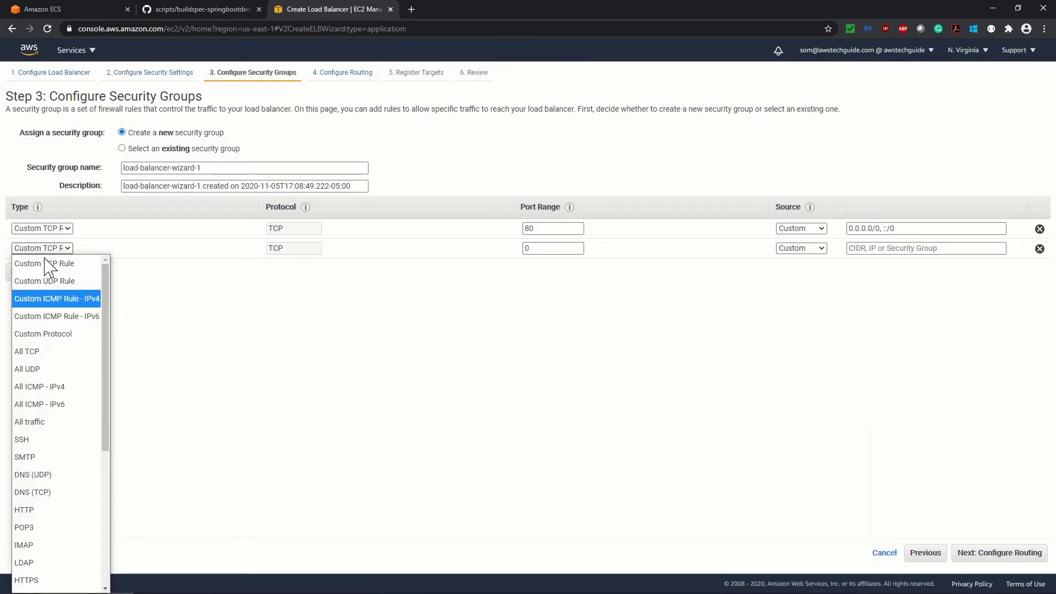
left_click(353, 275)
key("Tab")
type("8181")
left_click(916, 248)
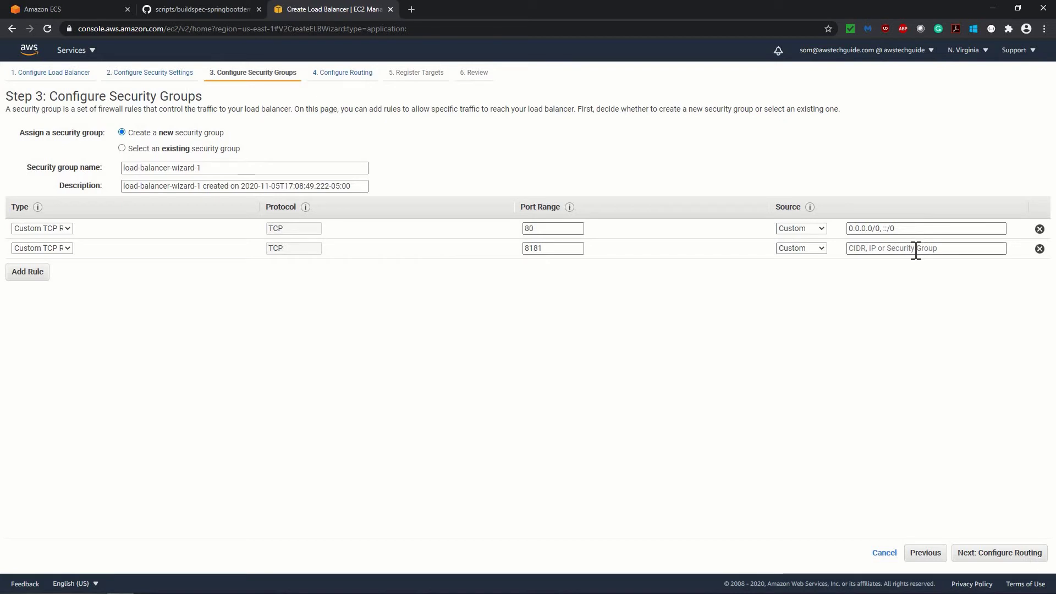
left_click(859, 248)
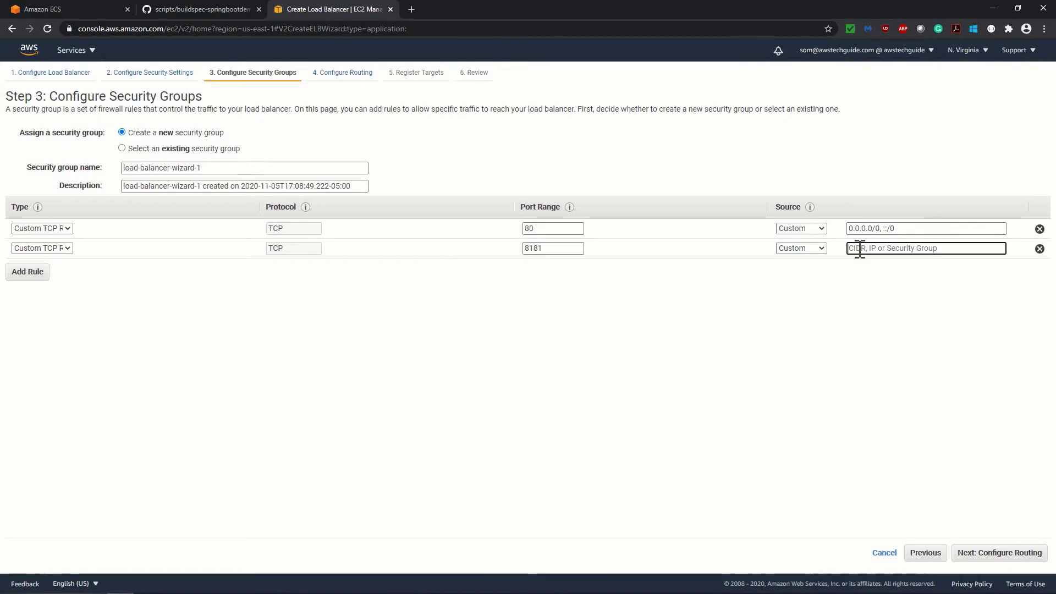
left_click(817, 248)
left_click(795, 280)
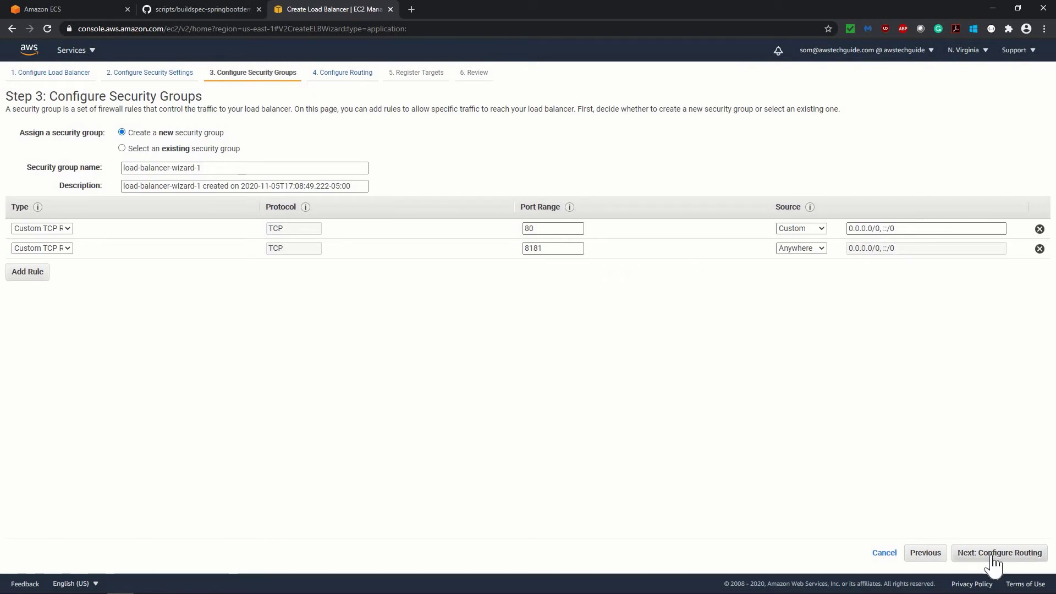
Name the new security group sgawsde and continue to the routing configuration.
triple_click(158, 169)
key("BackSpace")
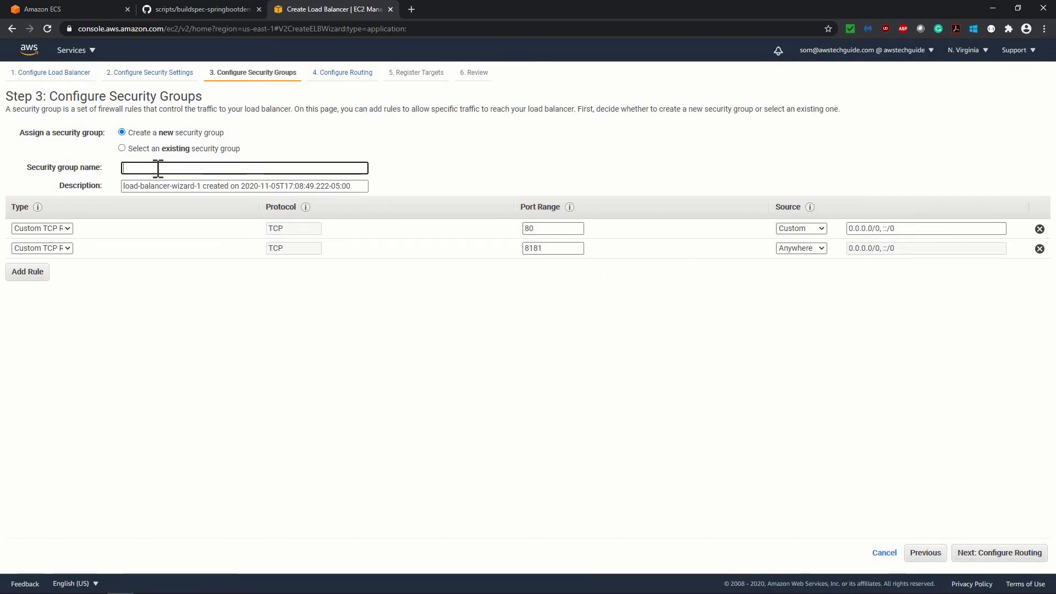
type("sgawsde")
left_click(1010, 557)
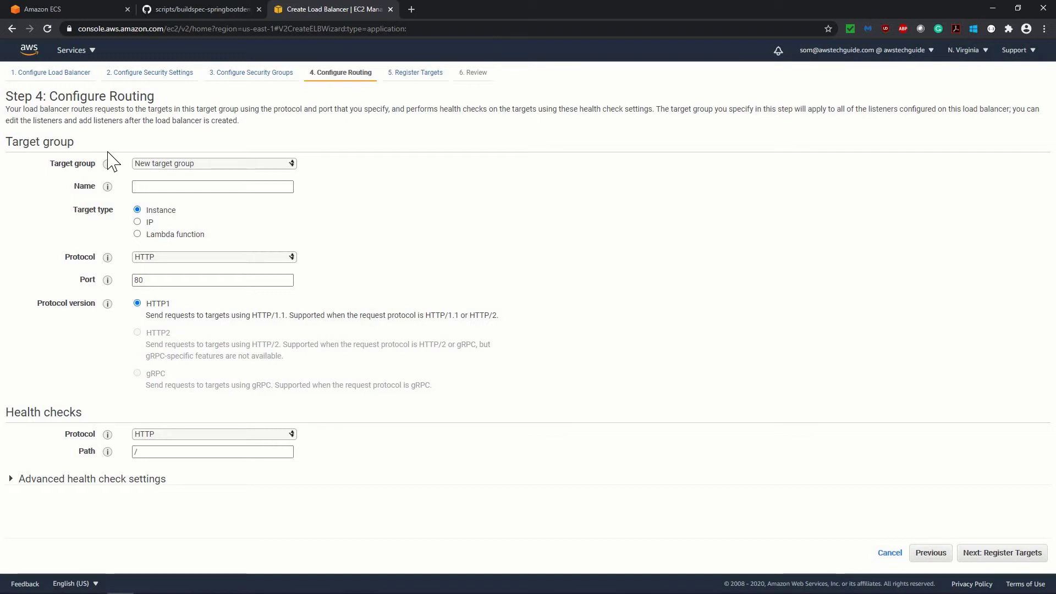
Configure a new target group named tgawsdemo with IP as its target type.
left_click(206, 165)
left_click(145, 178)
left_click(146, 185)
type("tgawsdemo")
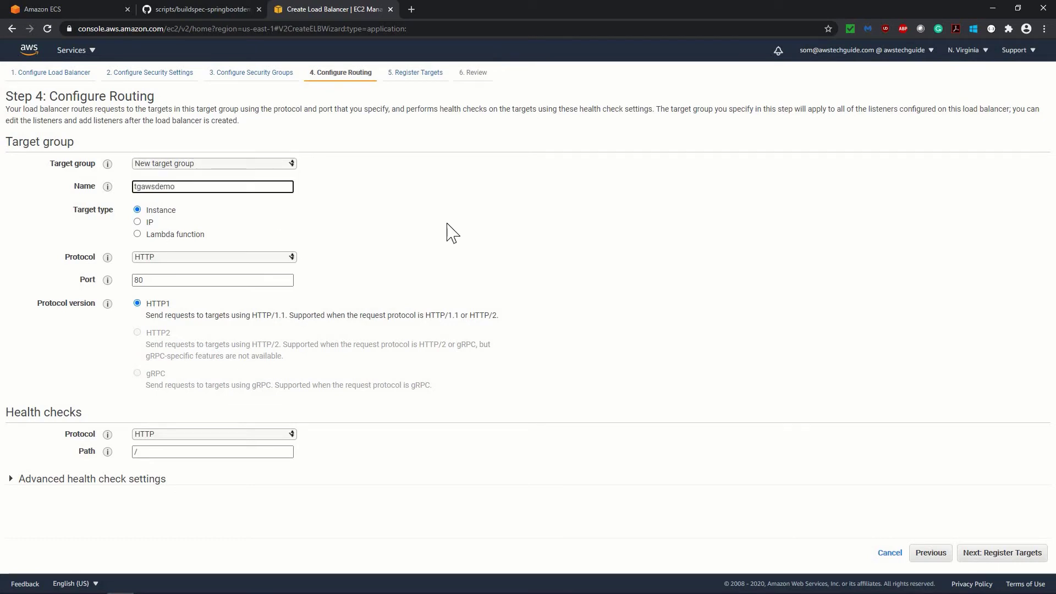
left_click(457, 237)
left_click(138, 222)
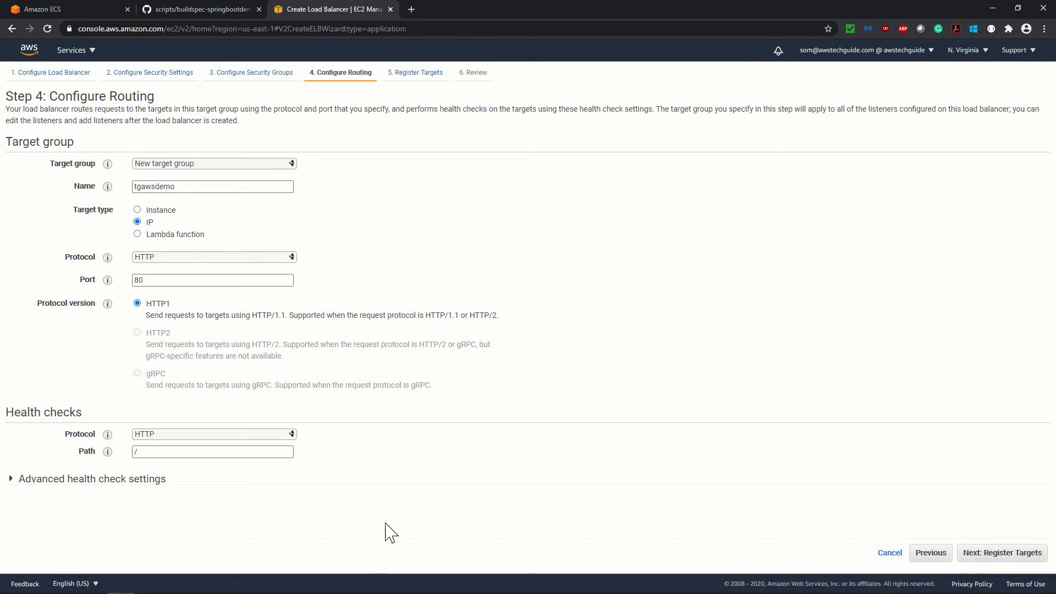
Switch to Eclipse and examine the GetMapping path in DemoRESTController.java for the health check.
key("alt+Tab")
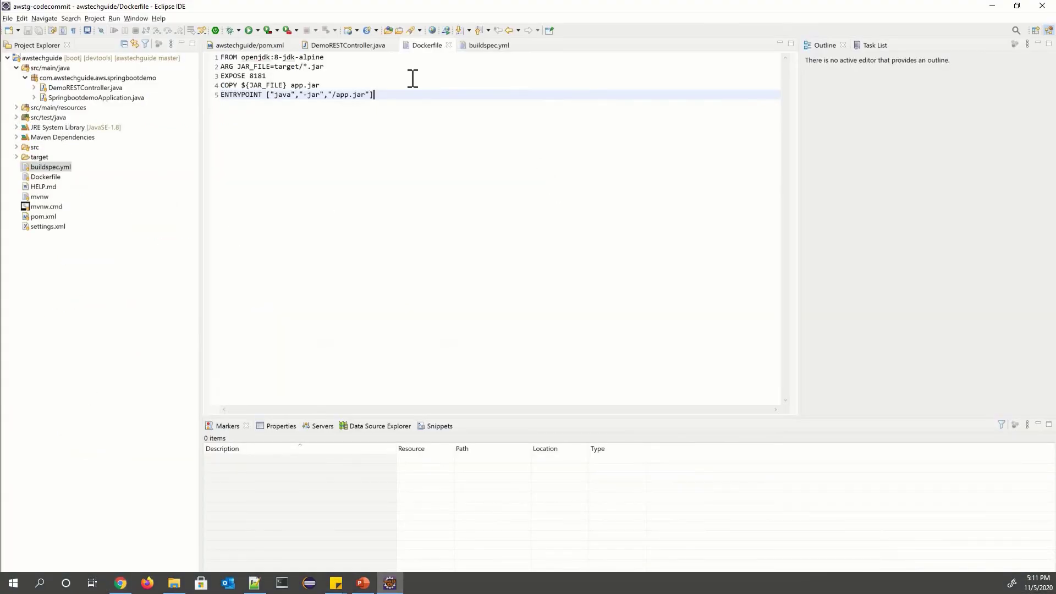
left_click(348, 45)
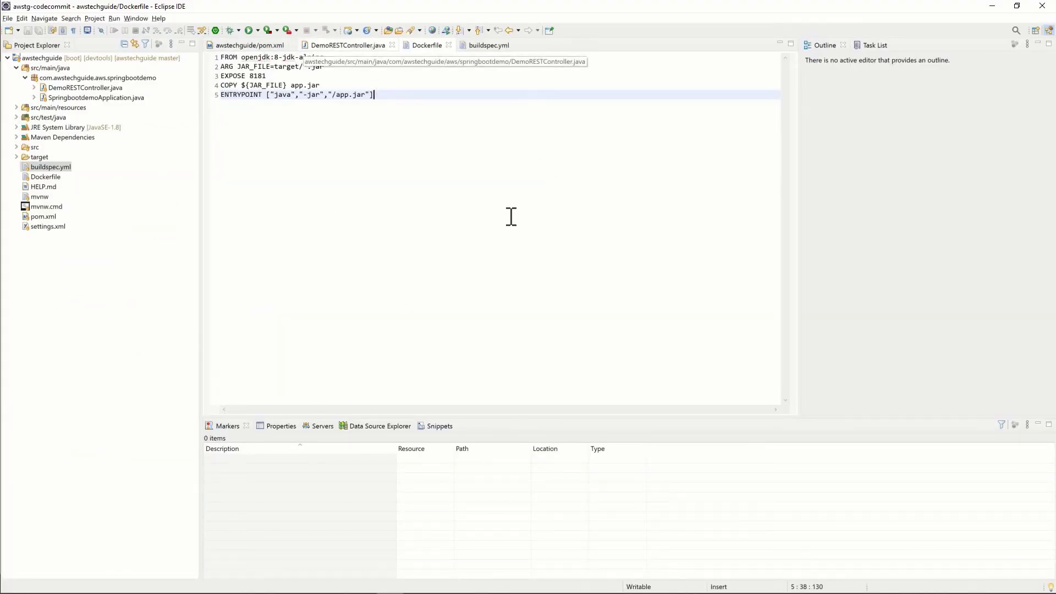
left_click_drag(435, 145, 434, 148)
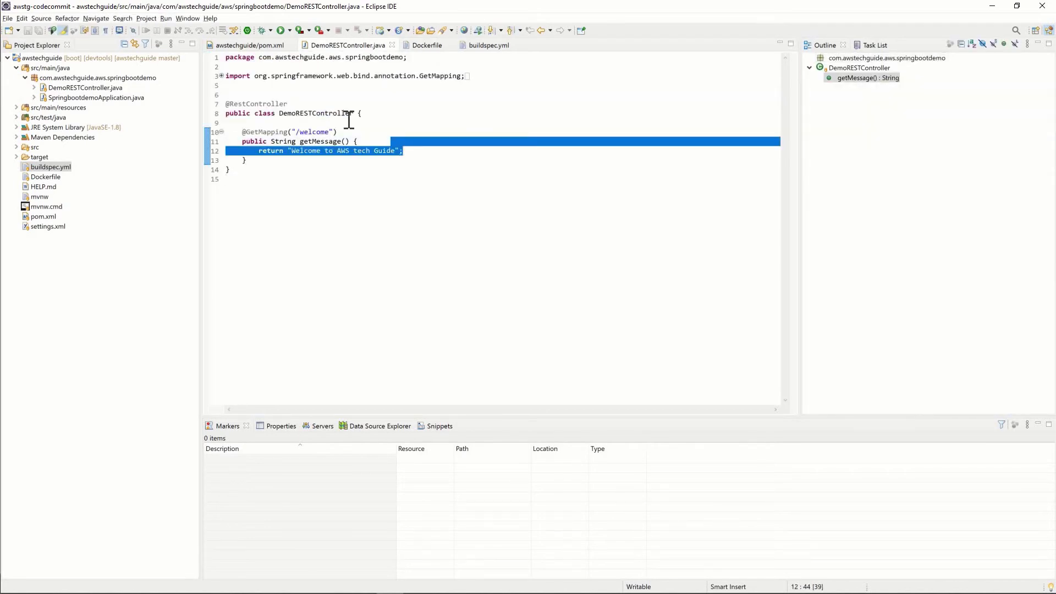
left_click(262, 123)
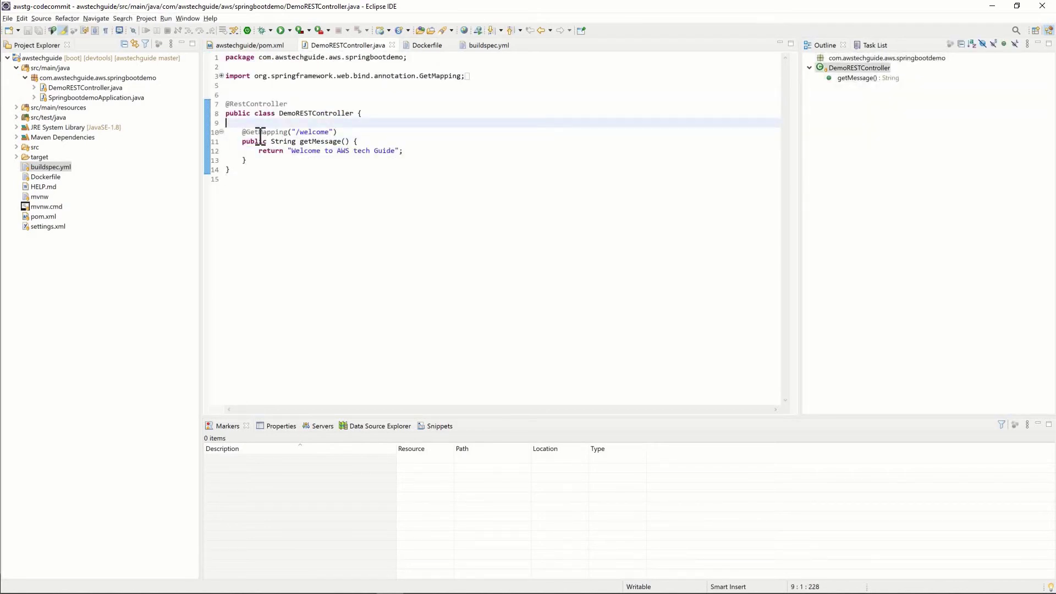
mouse_move(268, 127)
left_click(365, 114)
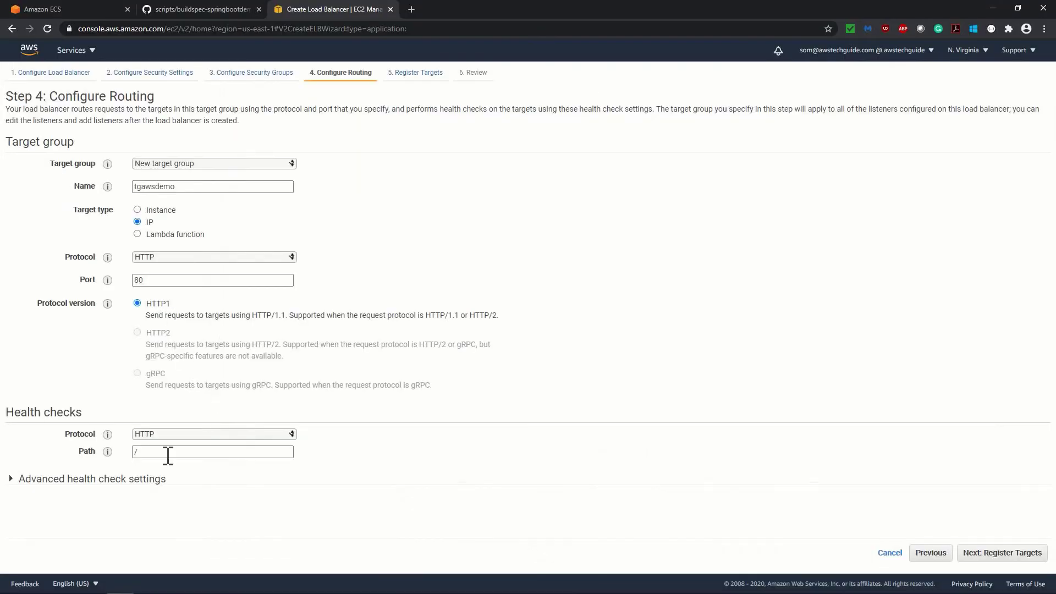
Back in the AWS console, set the health check path to /welcome and continue to target registration.
left_click(165, 452)
type("welcome")
left_click(1002, 556)
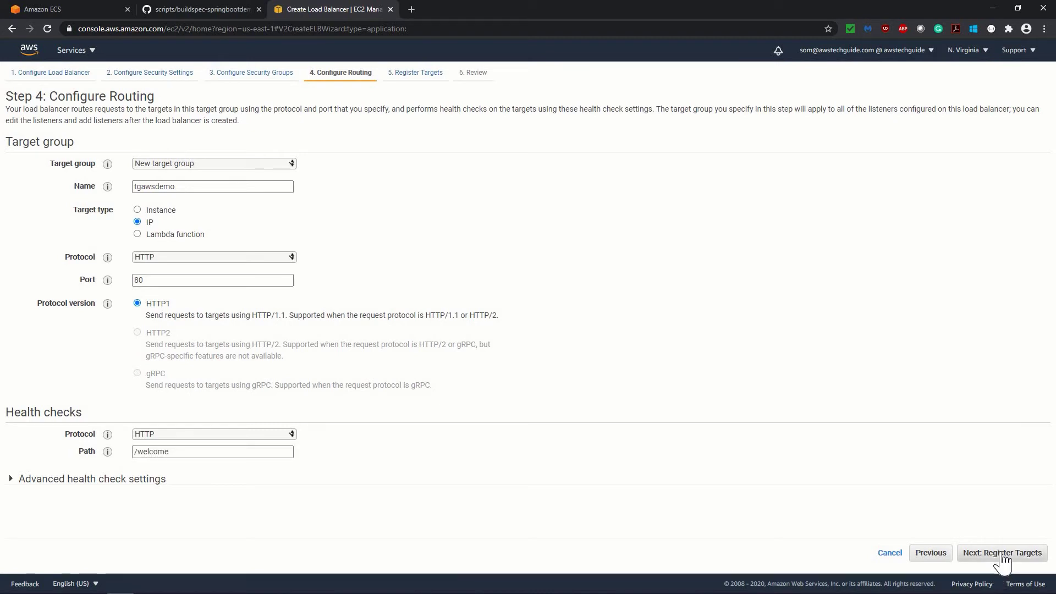
left_click(1002, 554)
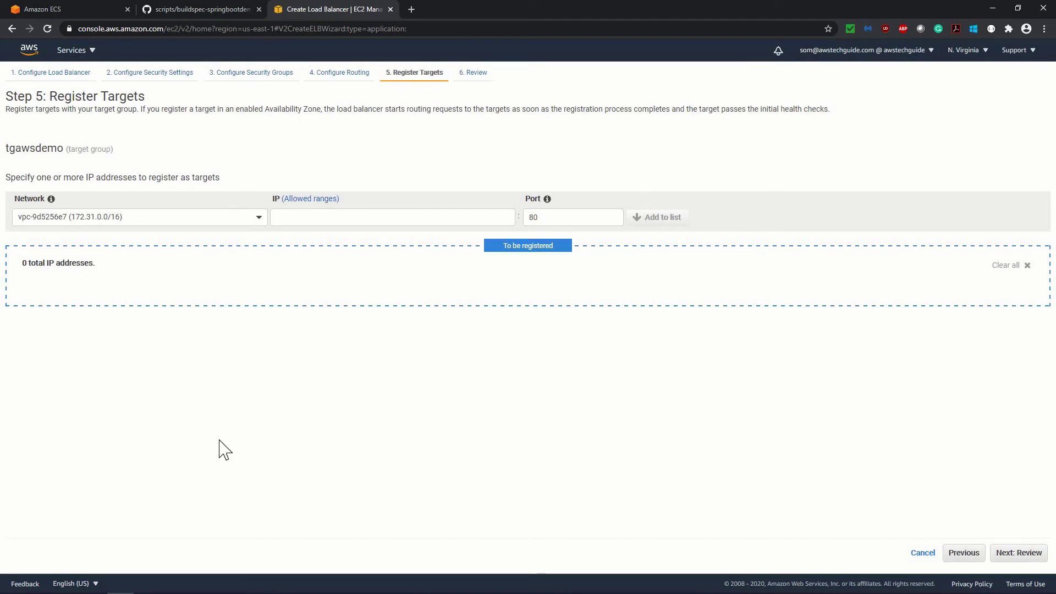
Create the load balancer without registering any targets and open the target groups list.
left_click(1024, 557)
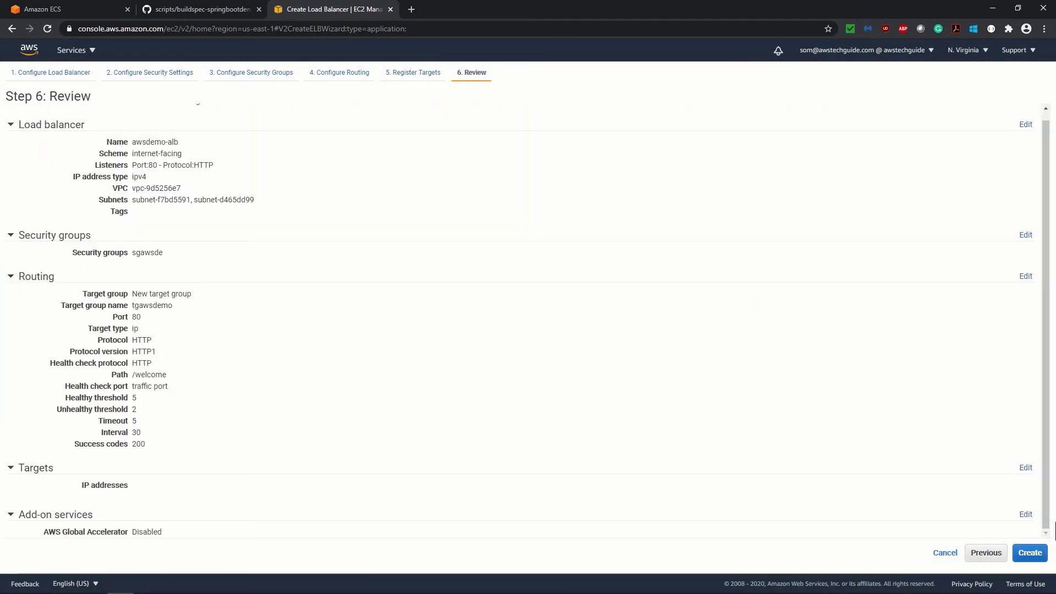
left_click(1033, 554)
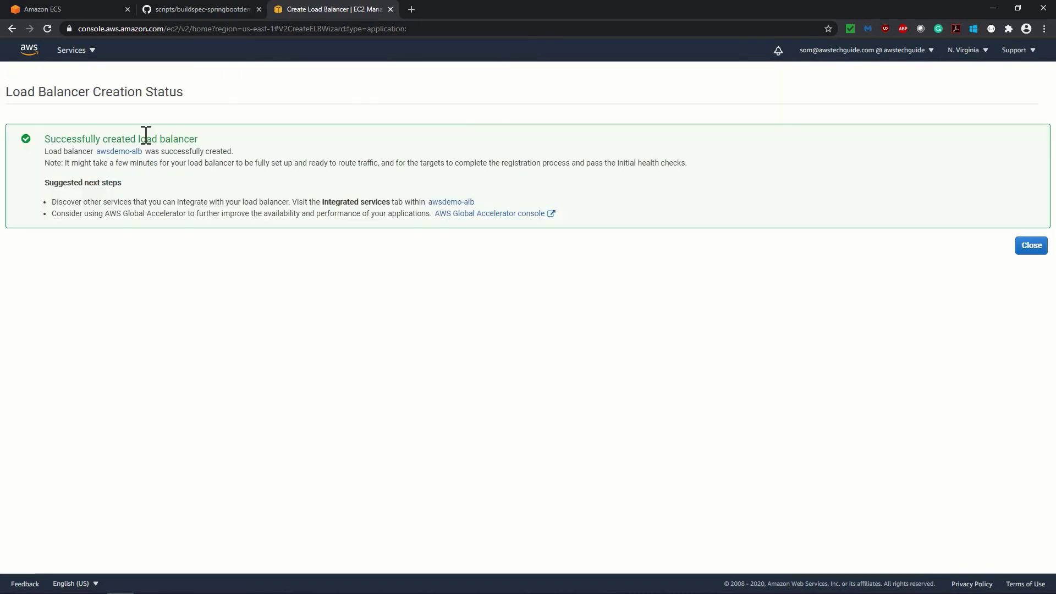
left_click(1030, 247)
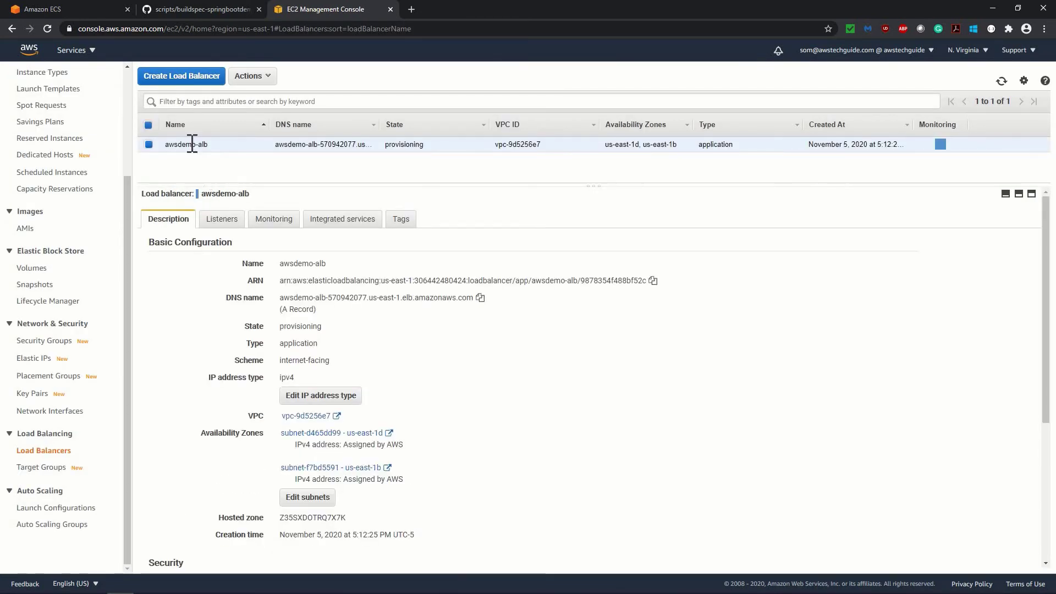
left_click(47, 469)
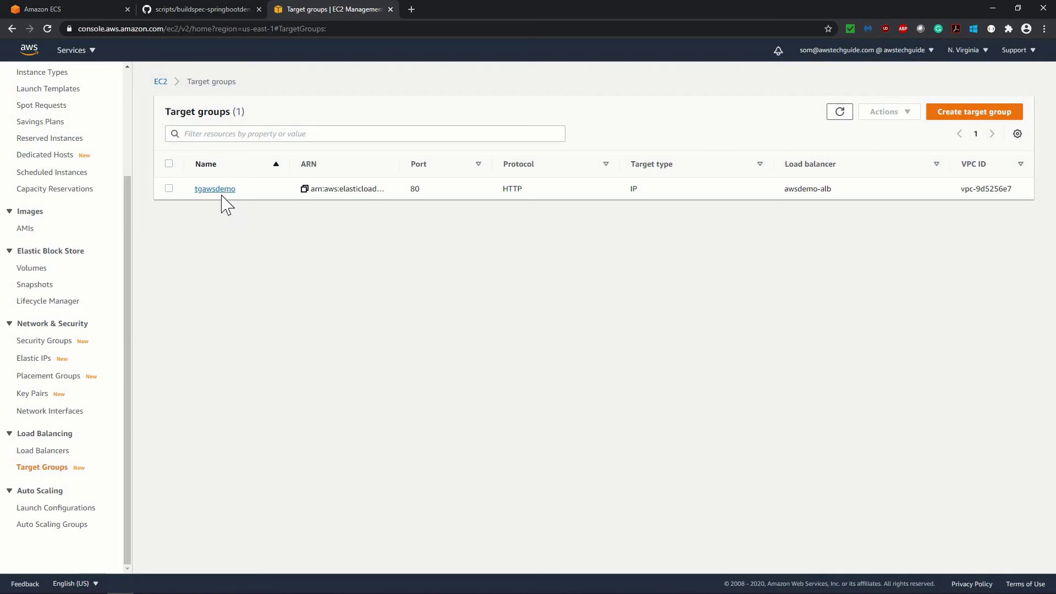
Return to the awsdemo ECS cluster and start a service with the FARGATE launch type and the springdemo task definition.
left_click(85, 9)
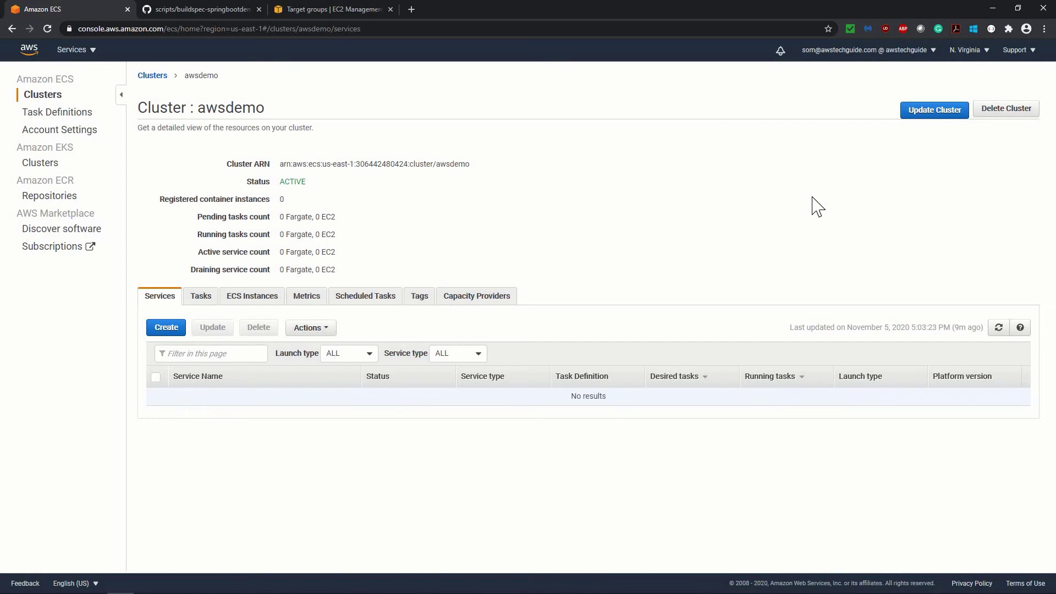
left_click(166, 328)
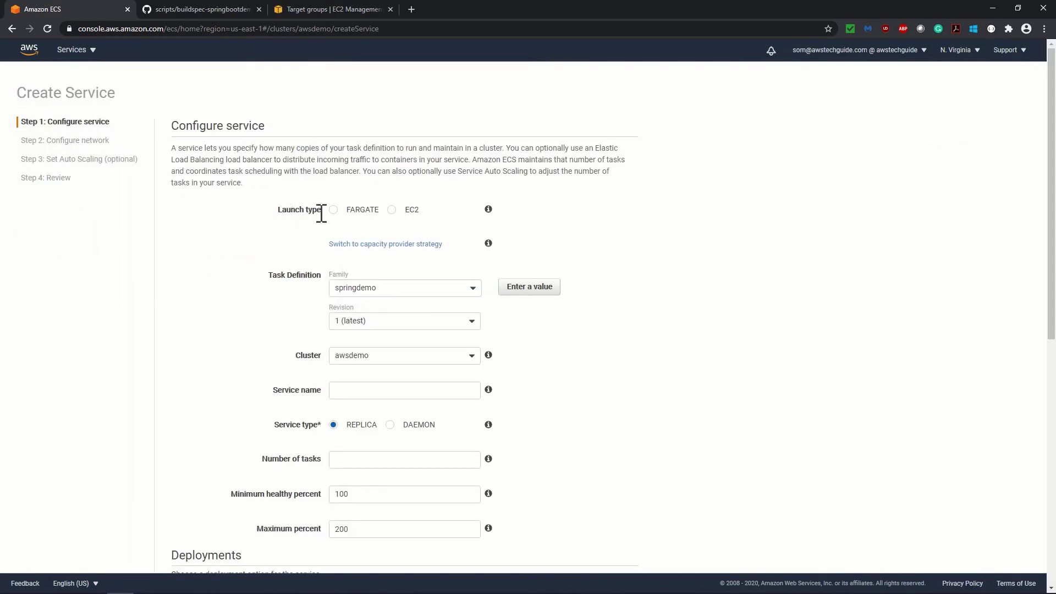
left_click(334, 211)
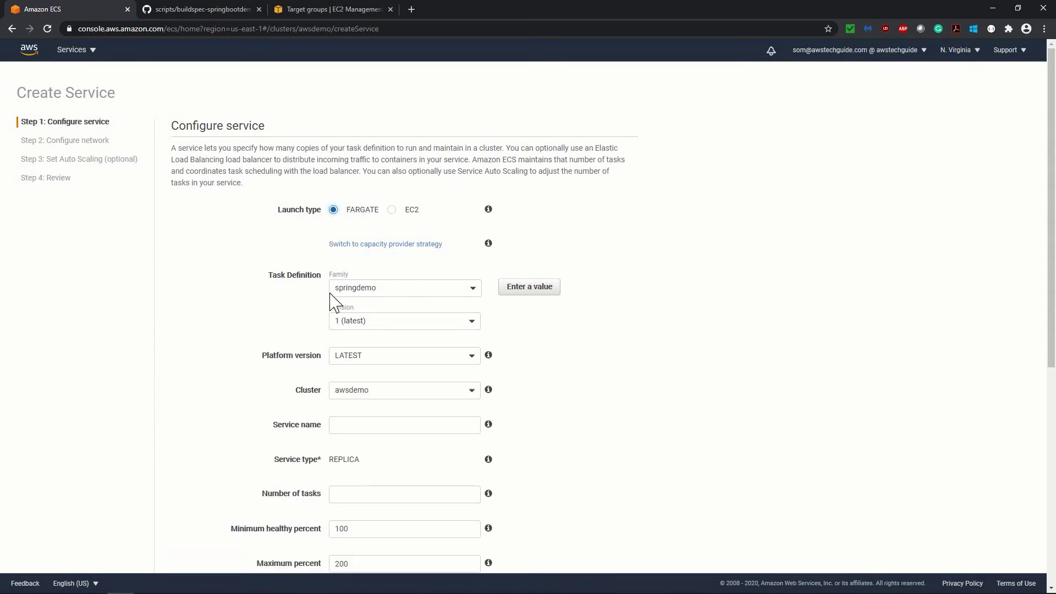
left_click(434, 297)
left_click(405, 304)
left_click(472, 288)
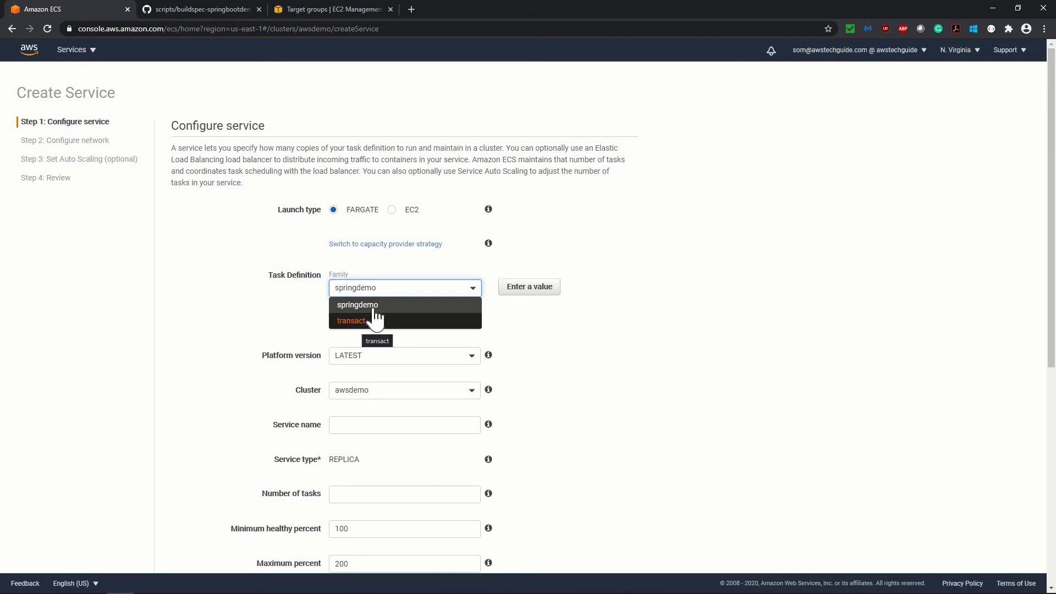
left_click(366, 307)
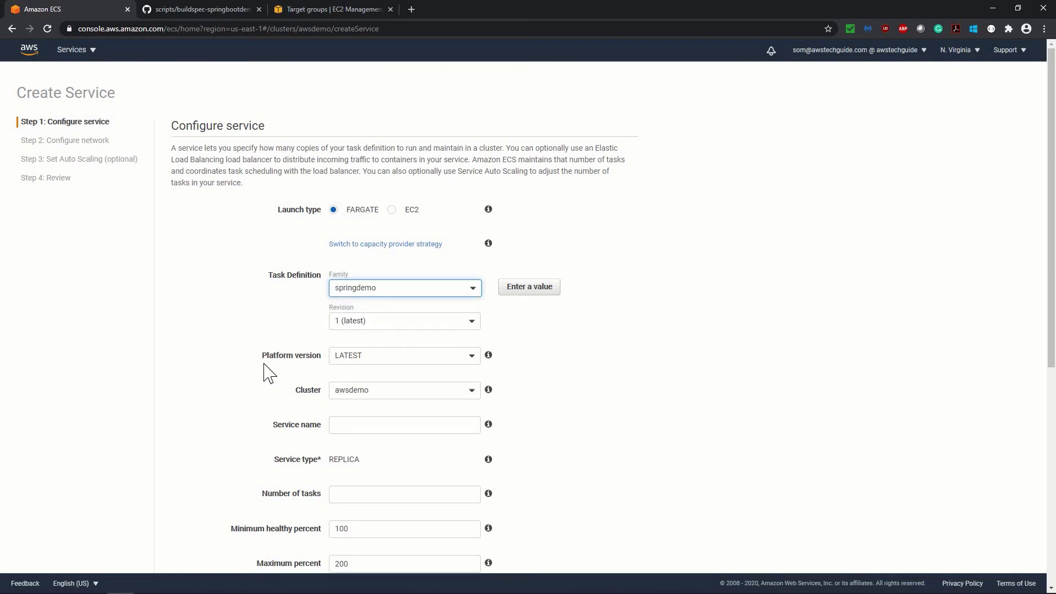
Name the service awsdemoservice, set the number of tasks to 2, and continue to the network configuration.
scroll(380, 305, "down", 1)
scroll(374, 300, "down", 2)
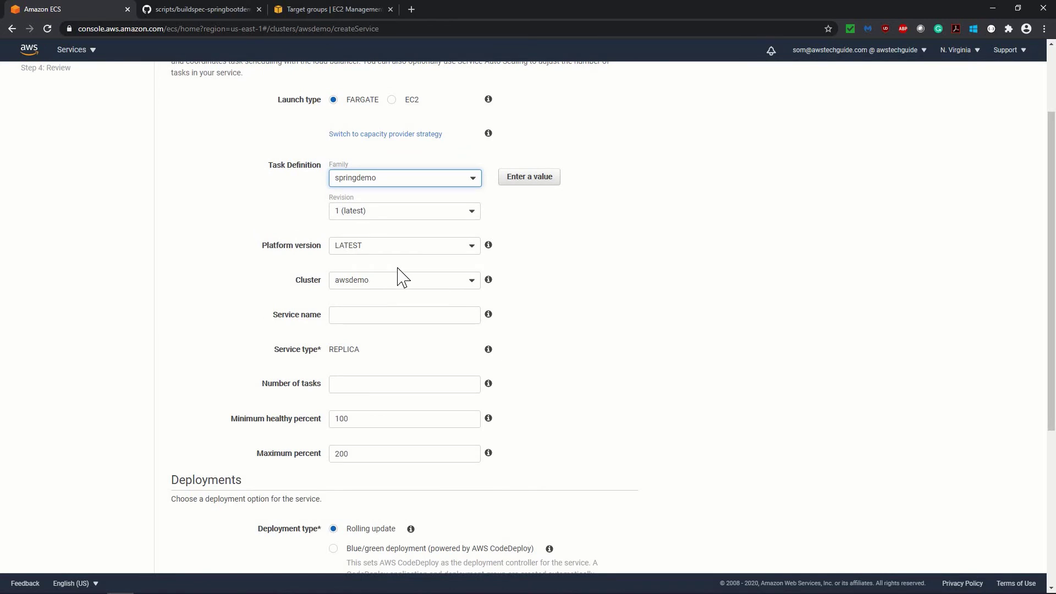
left_click(409, 315)
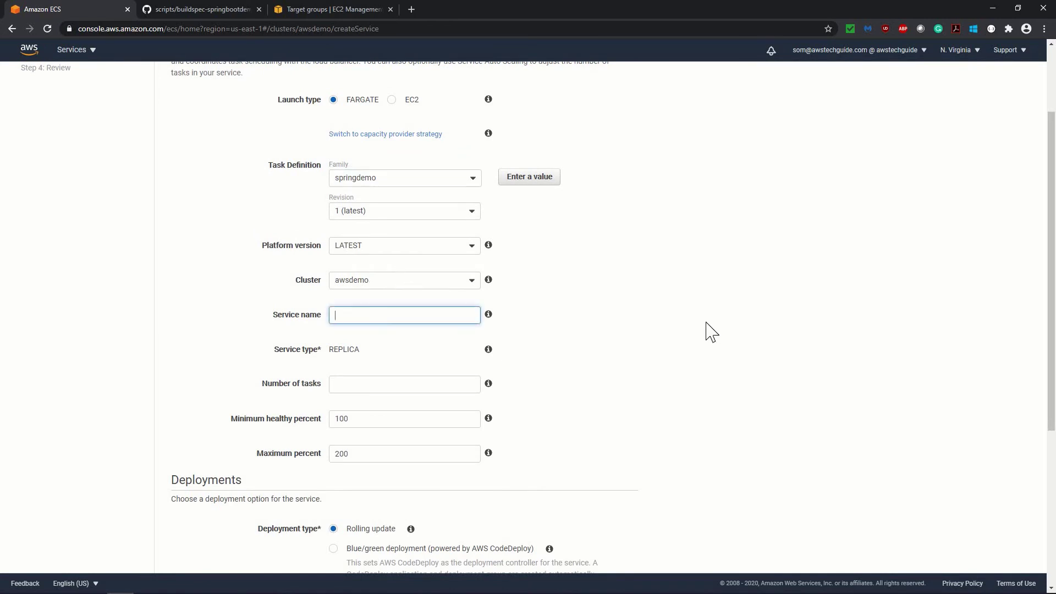
type("awsdemoservice")
key("Tab")
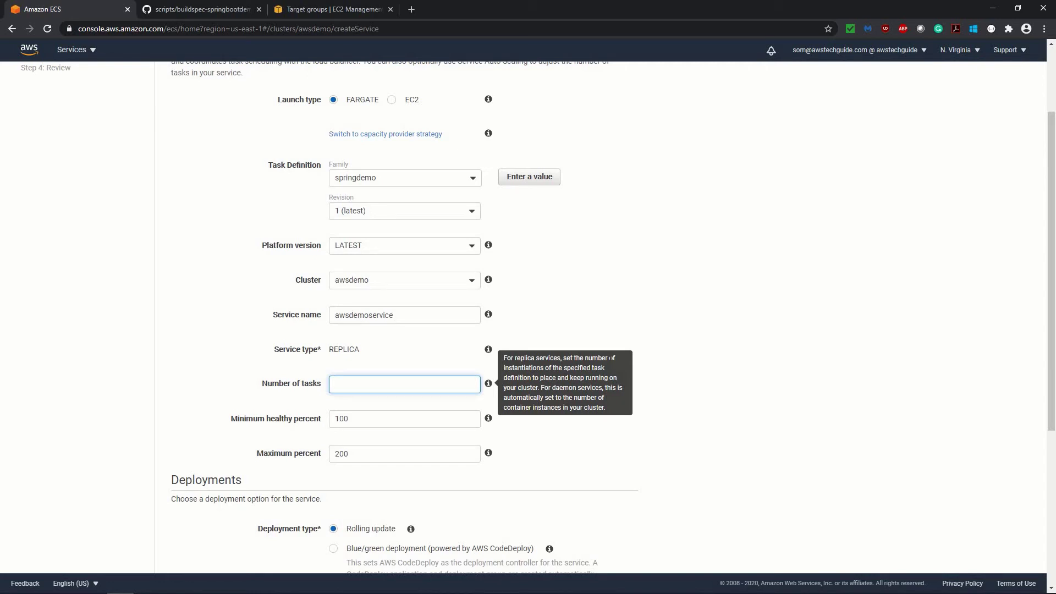
left_click(619, 266)
left_click(355, 378)
type("2")
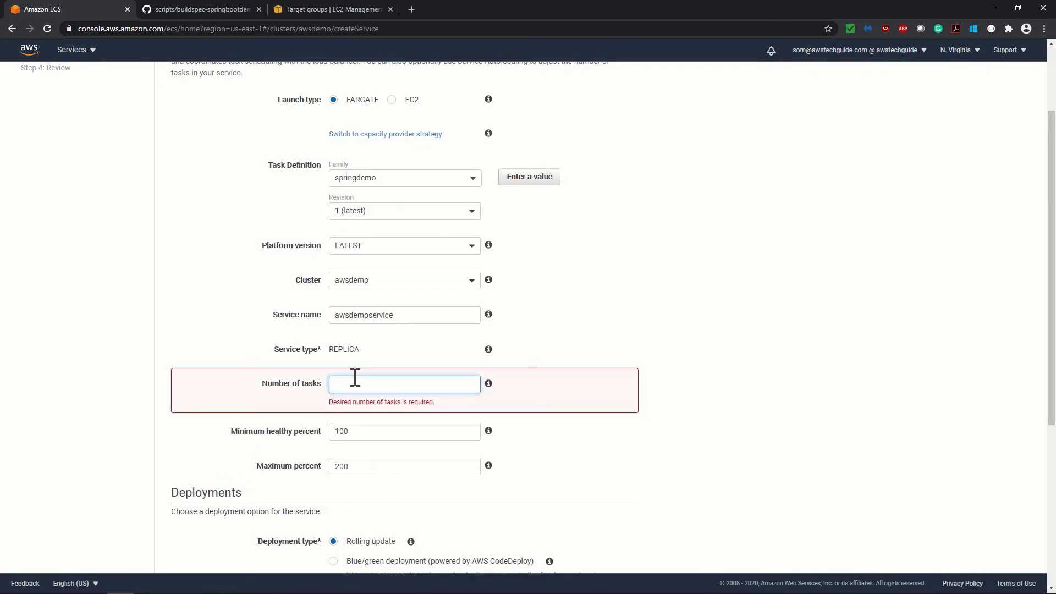
left_click(800, 353)
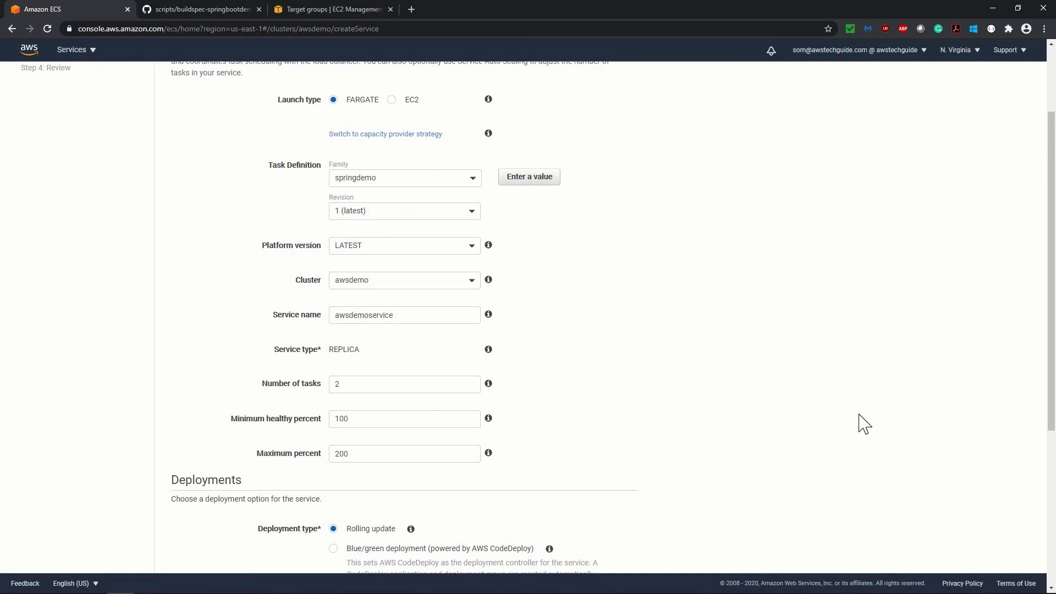
scroll(863, 423, "down", 5)
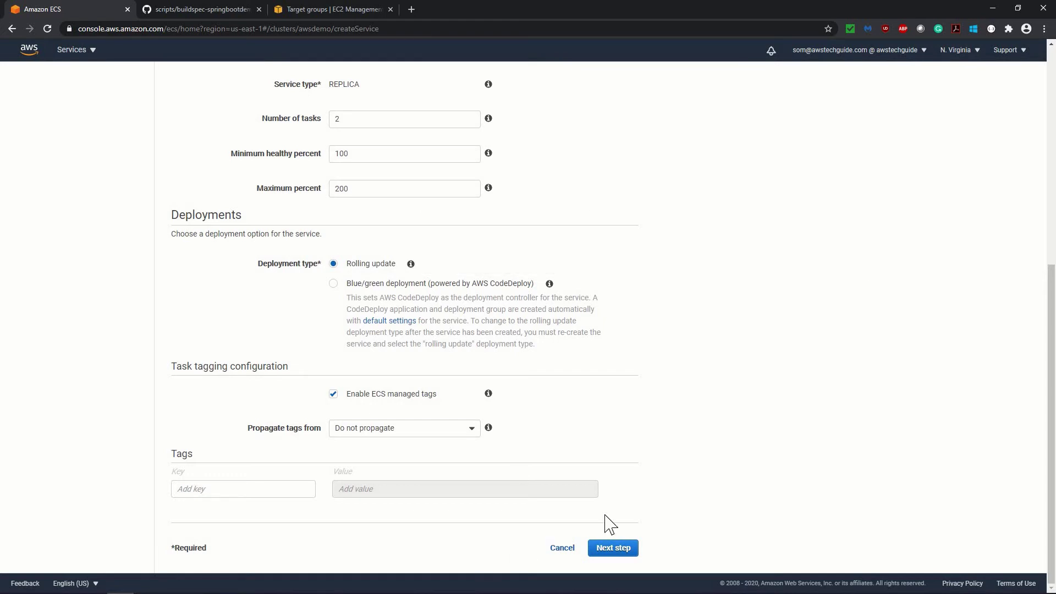
left_click(610, 548)
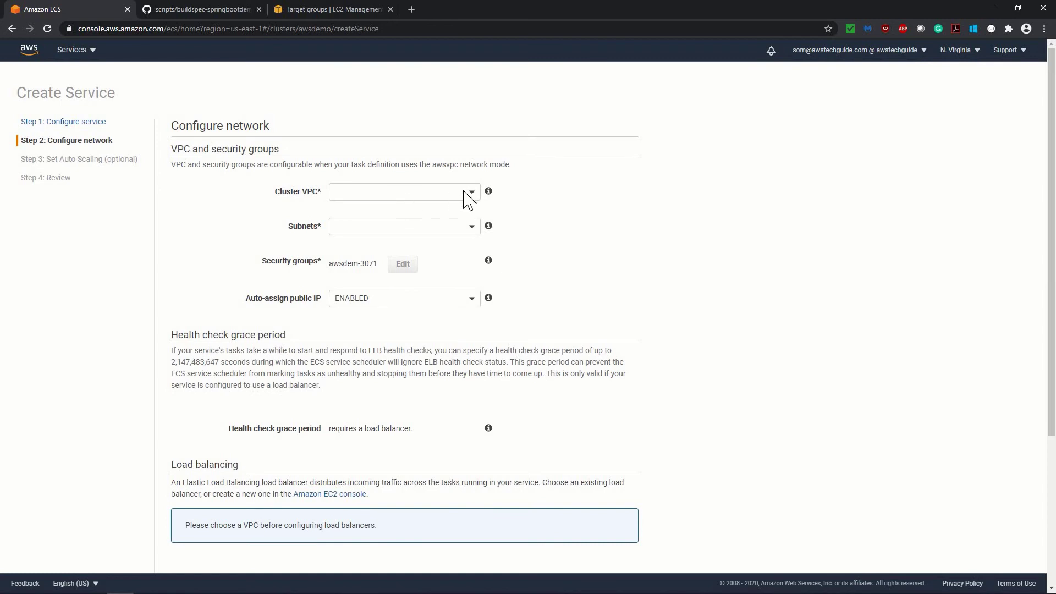
Set the cluster VPC to vpc-9d5256e7 (172.31.0.0/16) and add the subnets subnet-d465dd99 in us-east-1d and subnet-f7bd5591 in us-east-1b.
left_click(468, 193)
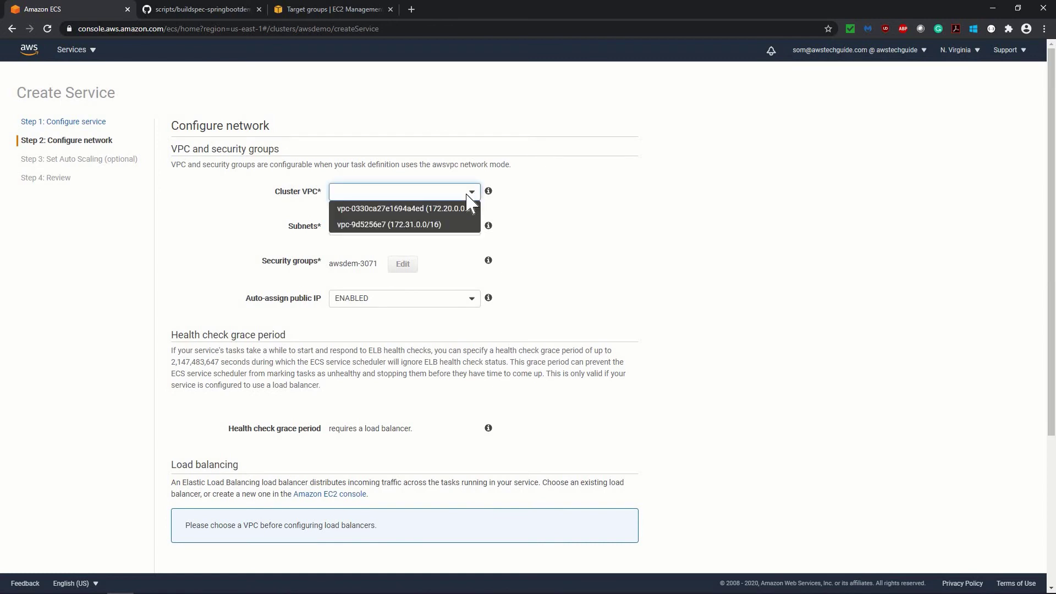
left_click(437, 225)
left_click(473, 230)
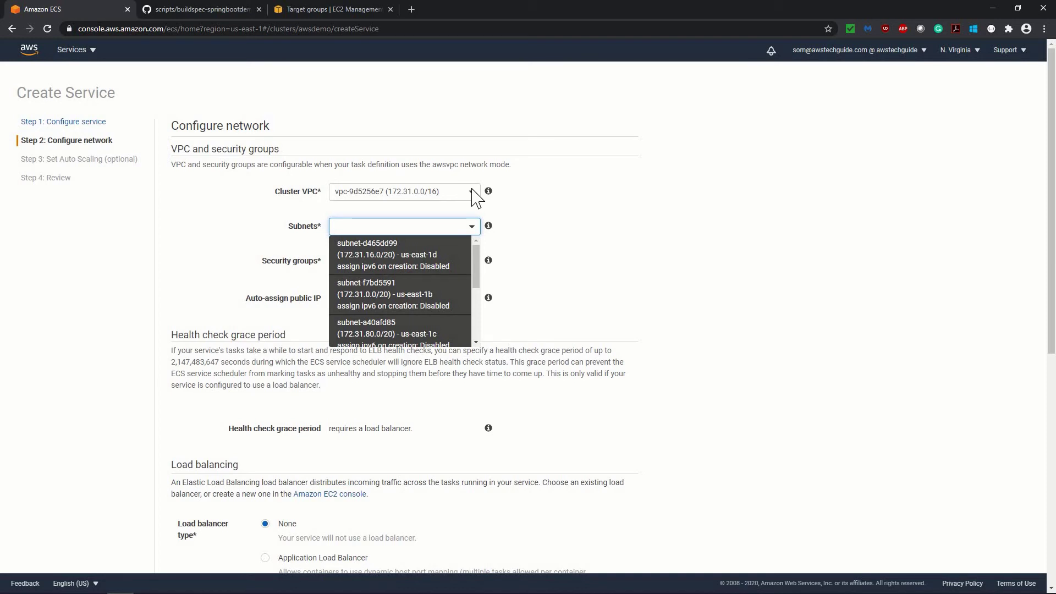
left_click(440, 268)
left_click(474, 279)
left_click(405, 288)
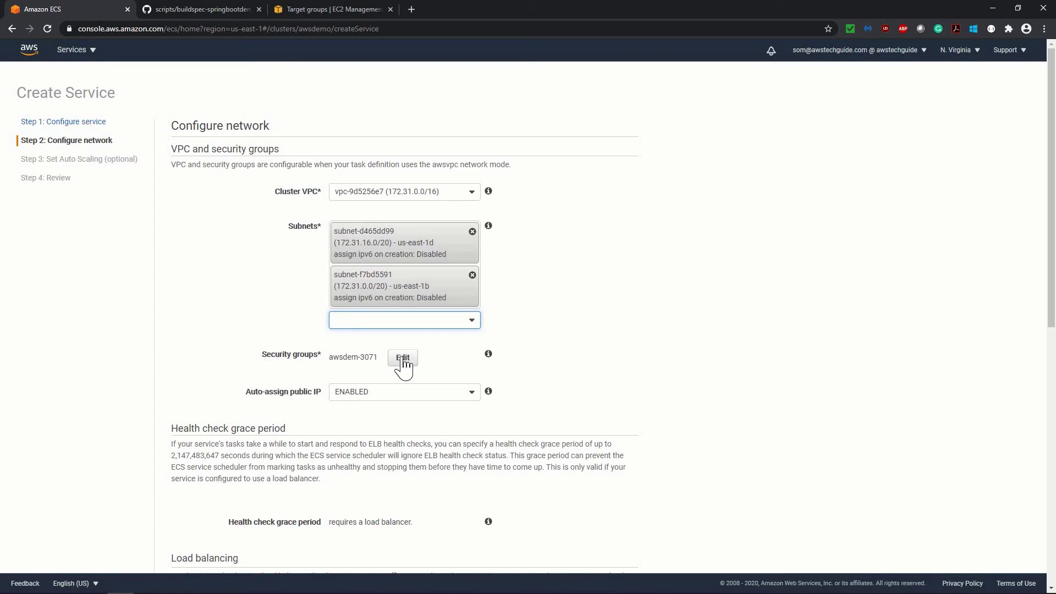
left_click(641, 352)
Choose the Application Load Balancer type with awsdemo-alb, checking that load balancer in the EC2 console before returning to the service setup.
scroll(643, 352, "down", 4)
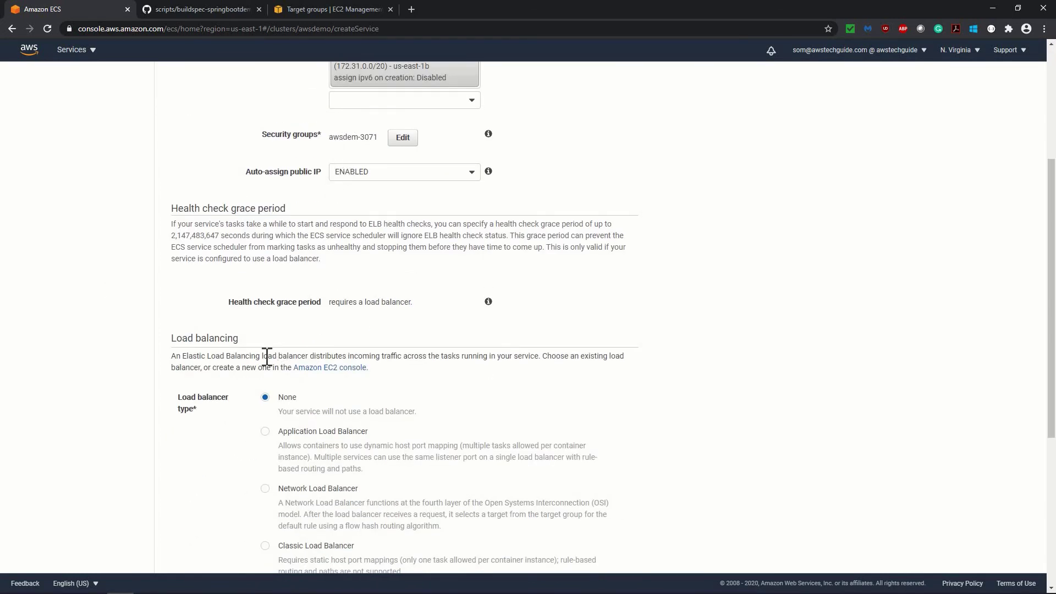
scroll(266, 359, "down", 2)
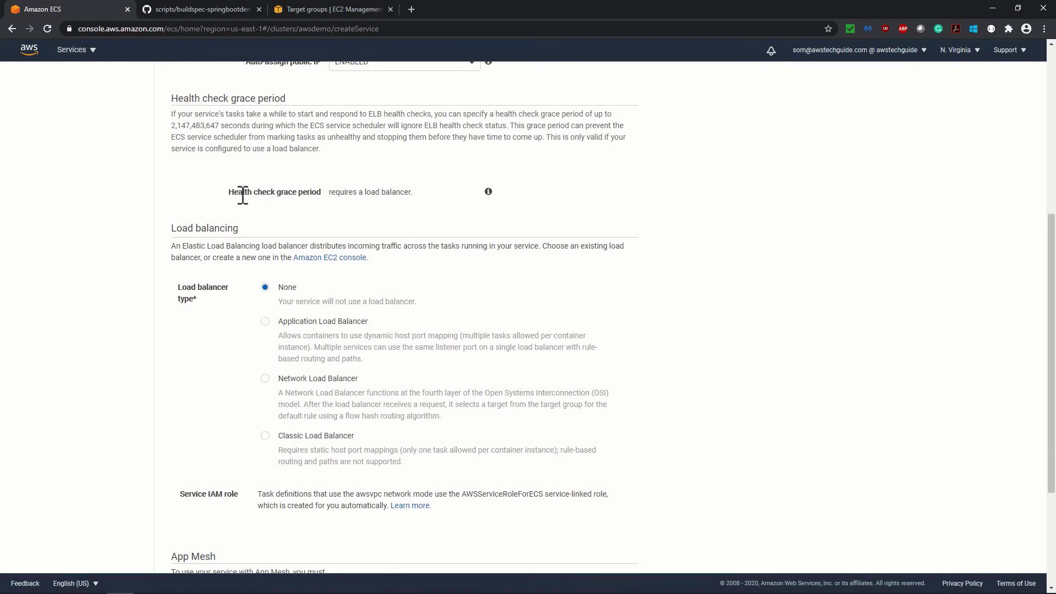
scroll(239, 194, "up", 1)
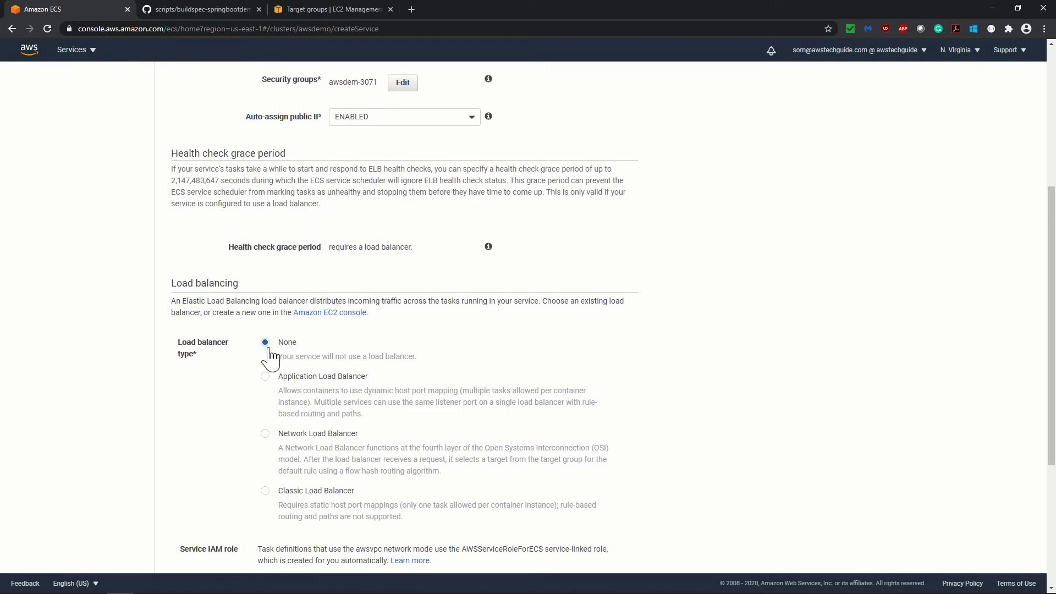
left_click(265, 377)
scroll(517, 369, "down", 4)
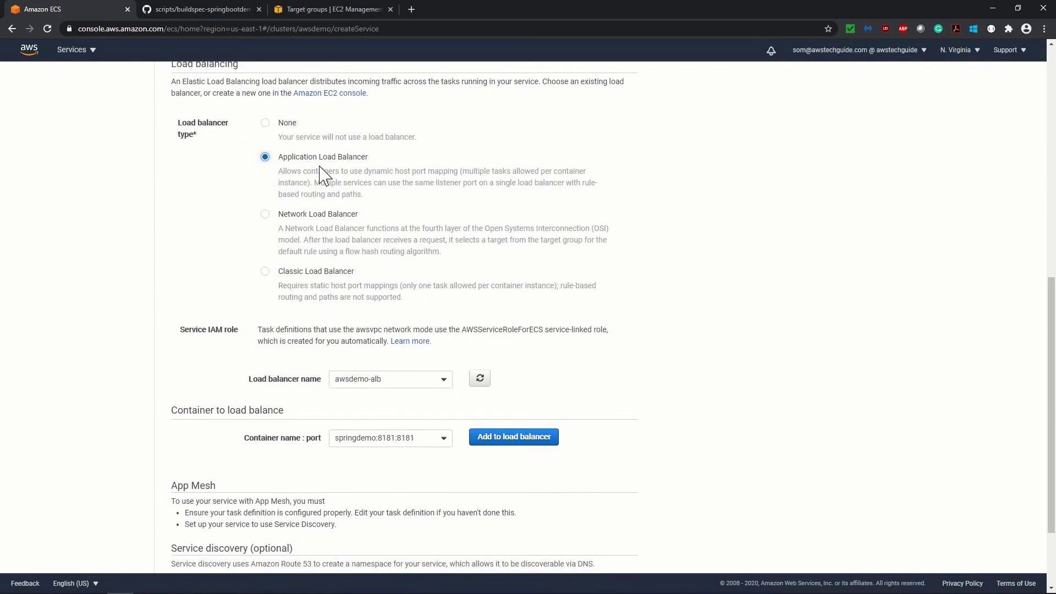
left_click(443, 381)
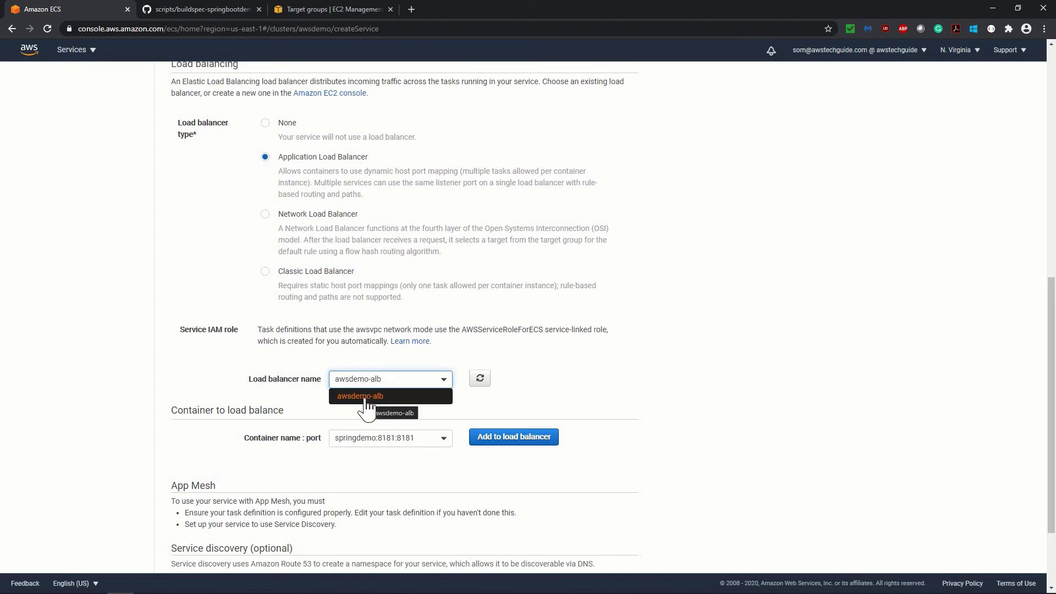
left_click(292, 5)
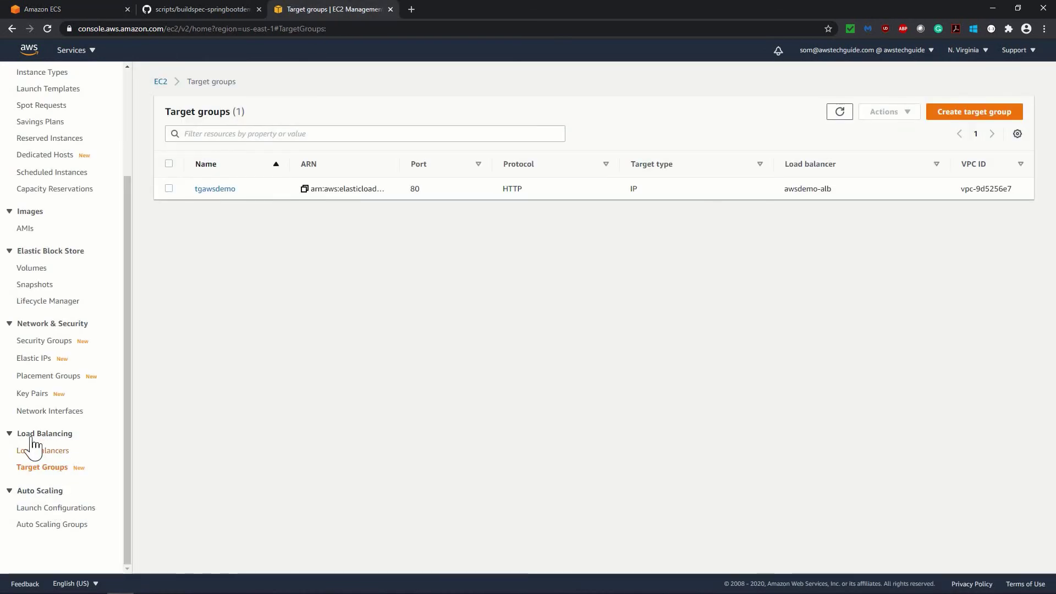
left_click(39, 451)
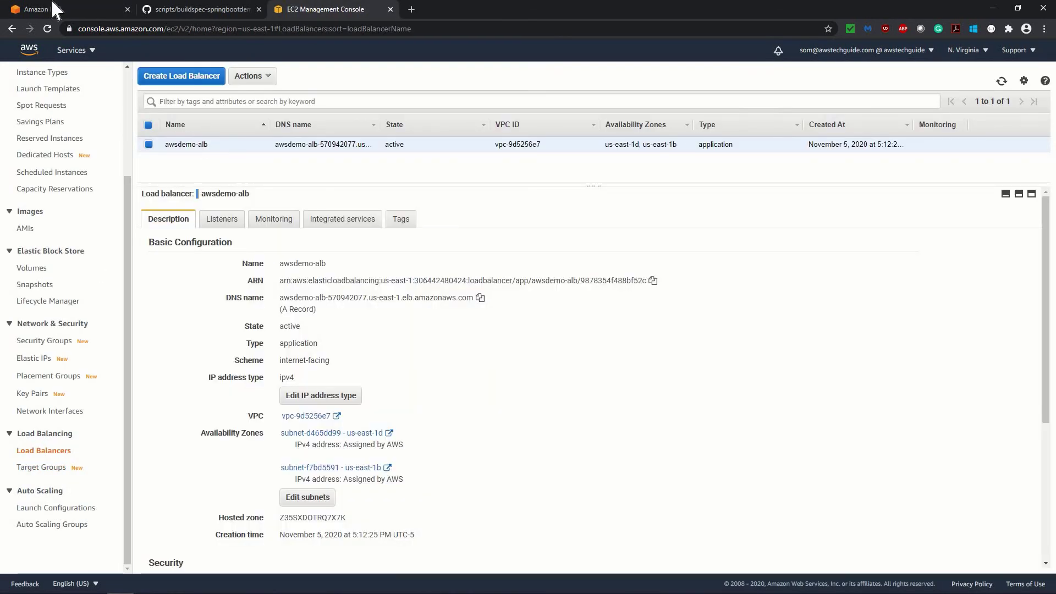
left_click(52, 10)
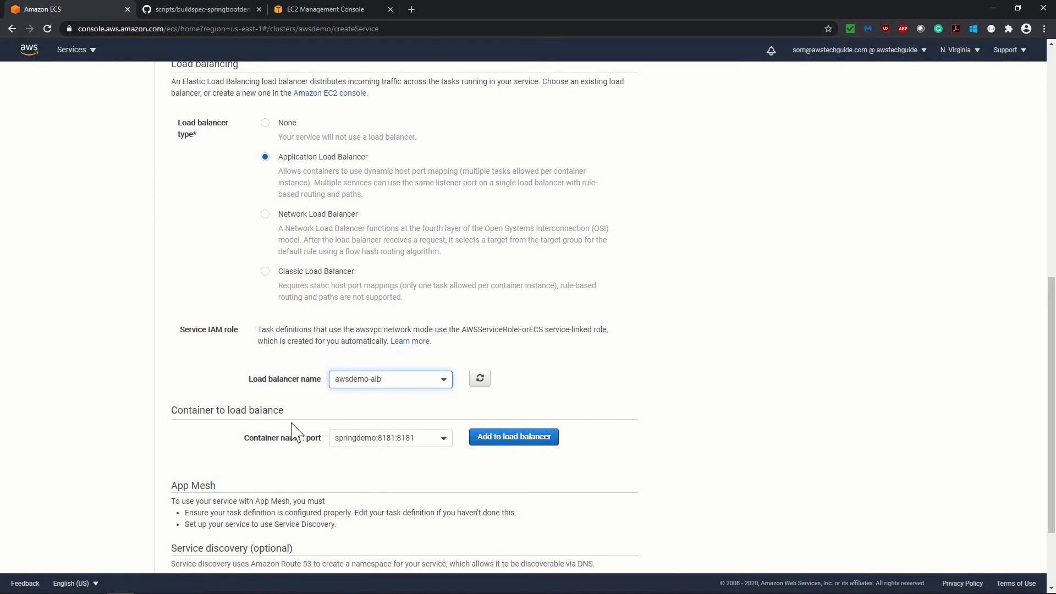
left_click(259, 441)
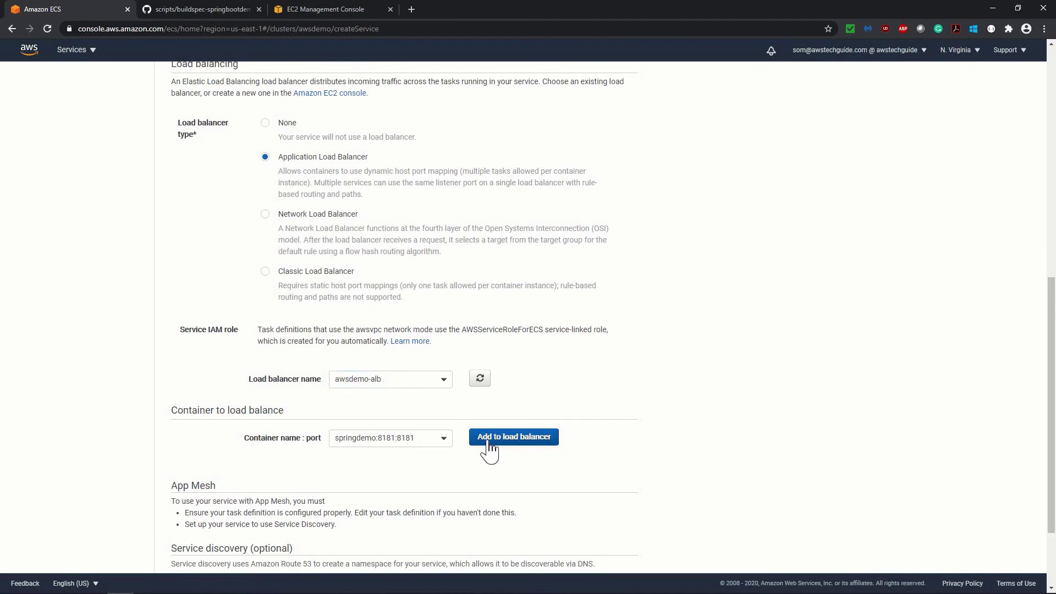
Add the springdemo:8181 container to the load balancer with production listener port 80:HTTP and target group tgawsdemo.
left_click(513, 437)
scroll(237, 301, "down", 3)
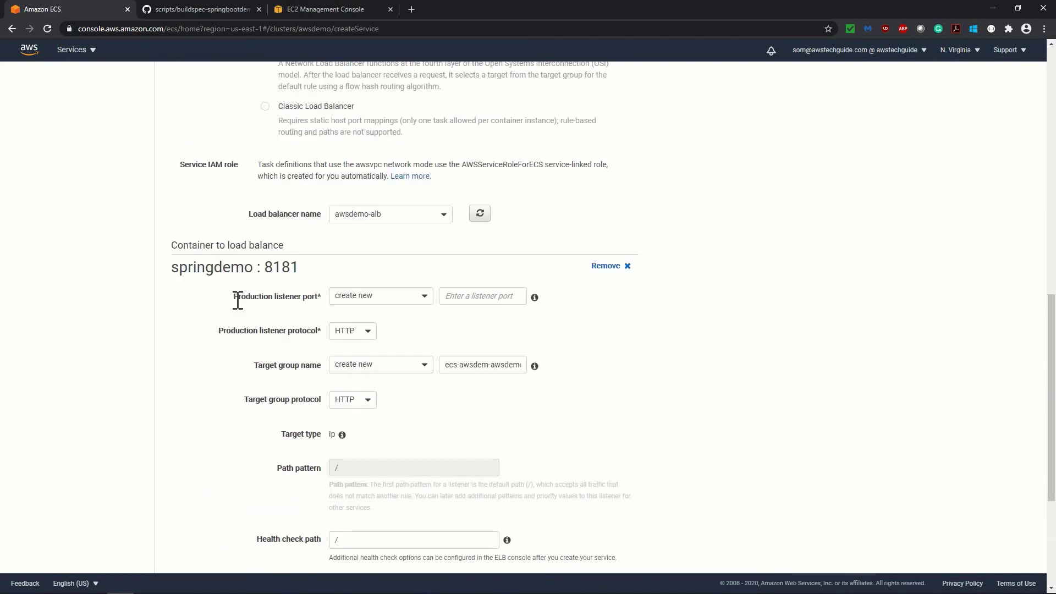
left_click(407, 300)
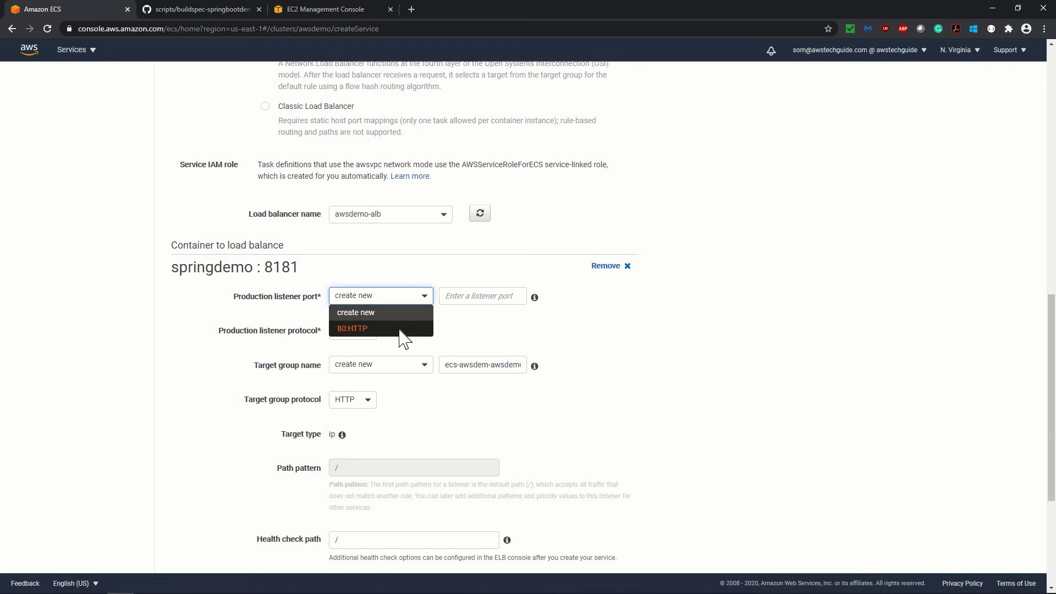
left_click(400, 329)
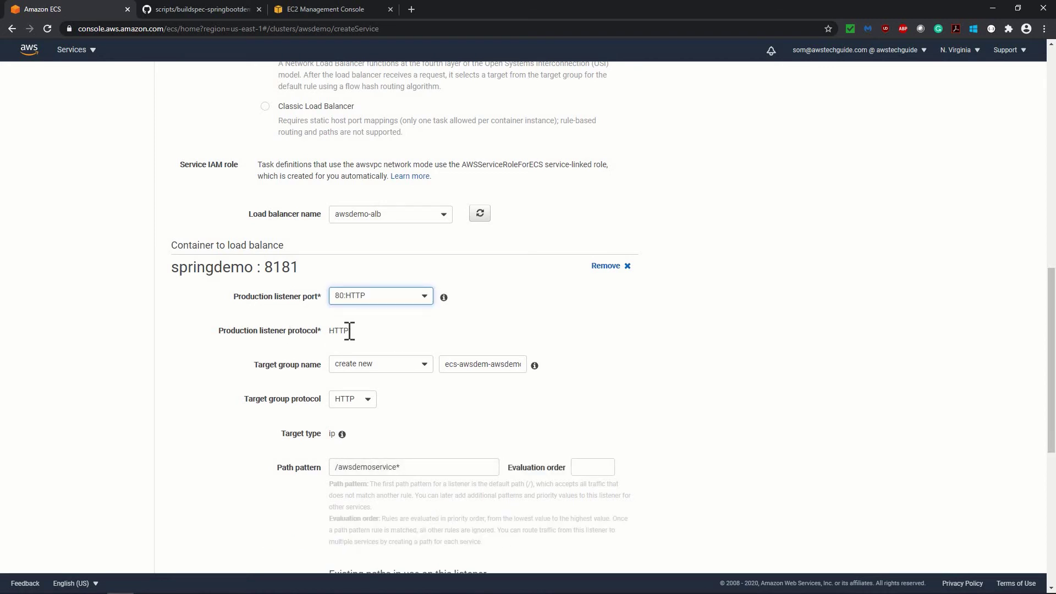
left_click(366, 362)
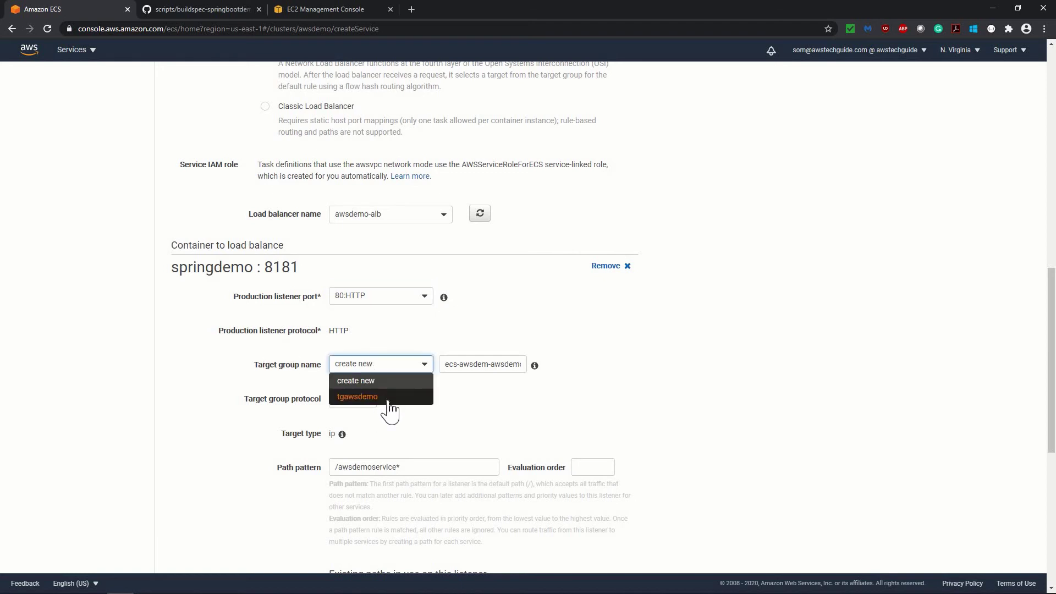
left_click(389, 402)
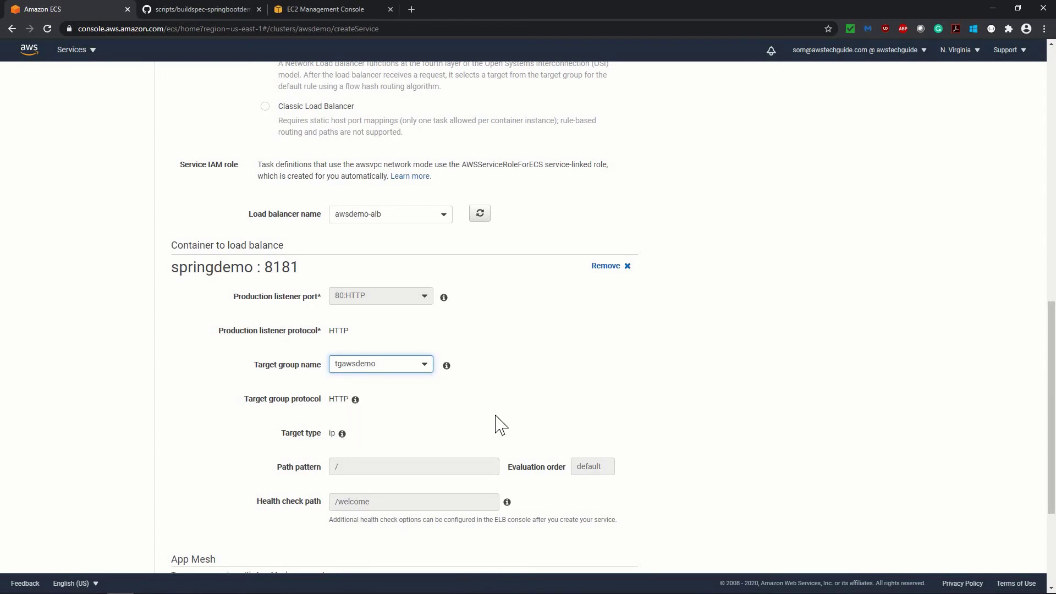
Continue without adjusting the service's desired count through auto scaling and create the service.
scroll(514, 426, "down", 3)
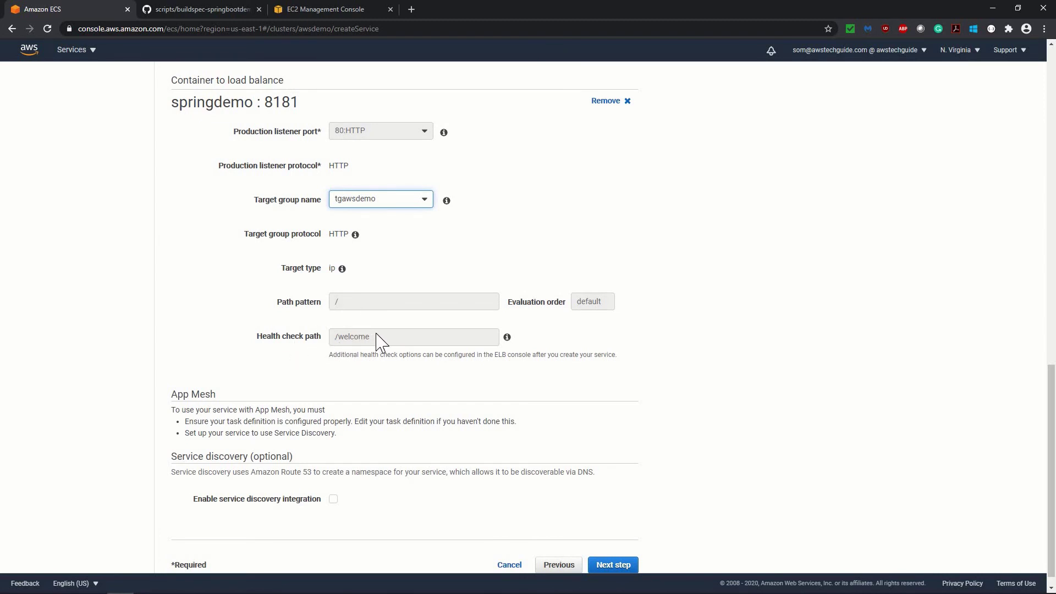
scroll(200, 489, "down", 1)
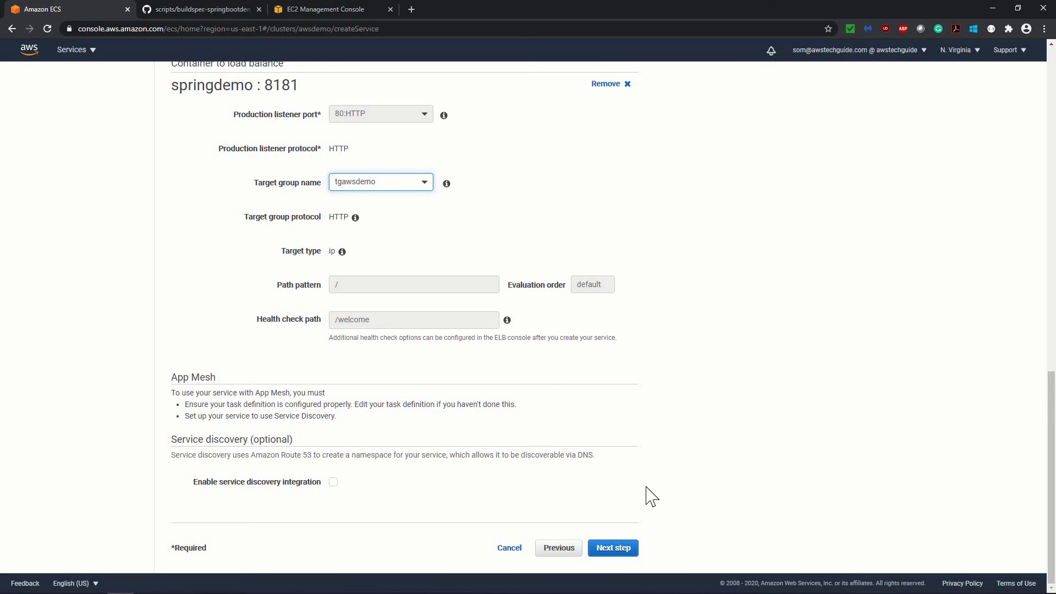
left_click(623, 549)
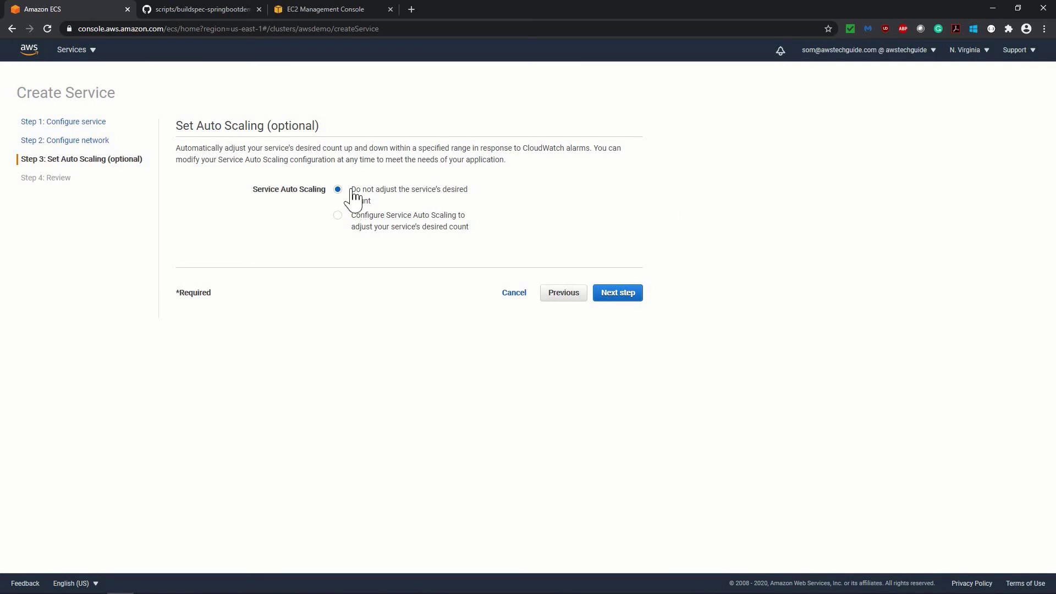
left_click(616, 294)
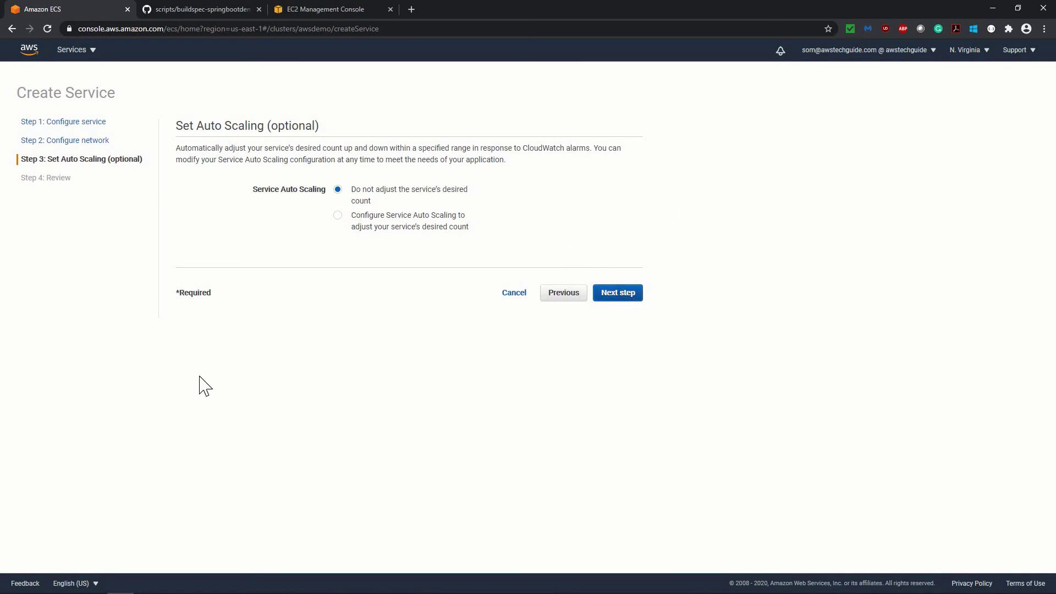
scroll(354, 337, "down", 3)
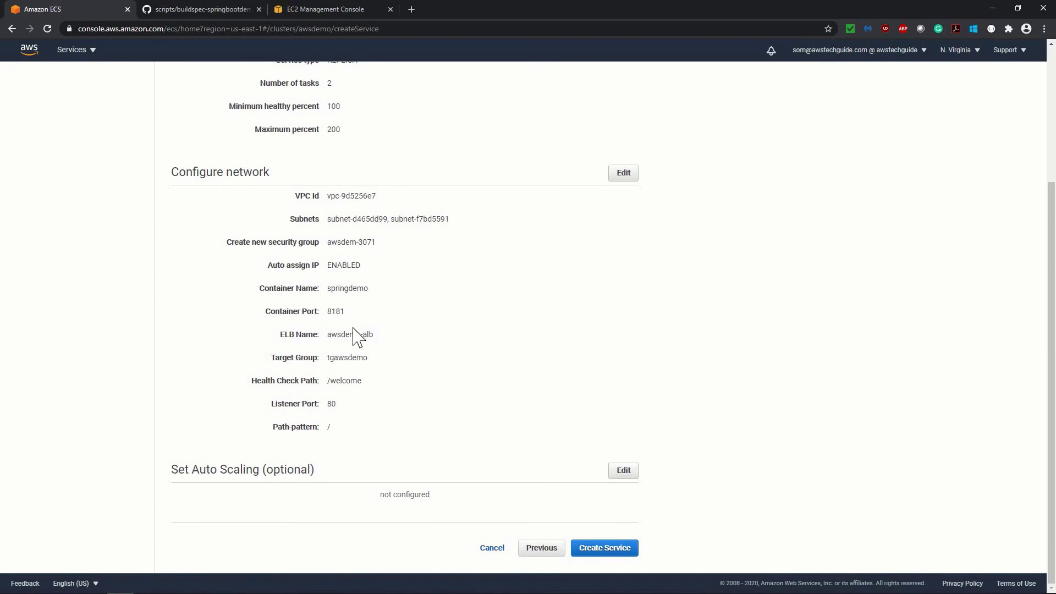
left_click(623, 550)
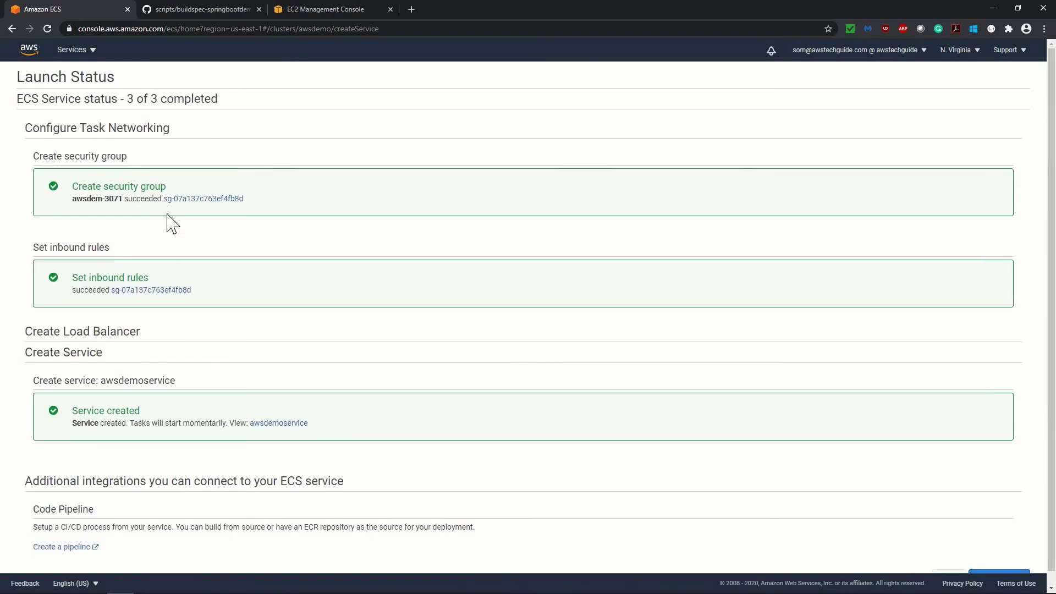
View the created awsdemoservice service and refresh its task list to check the tasks' status.
scroll(908, 374, "down", 1)
left_click(1013, 572)
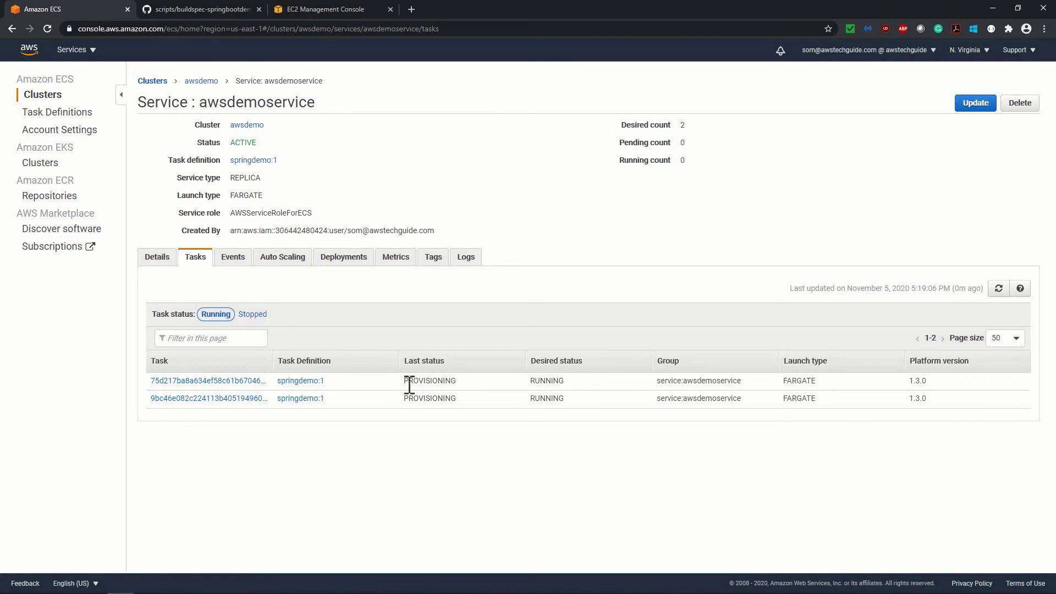
left_click(999, 290)
left_click(195, 382)
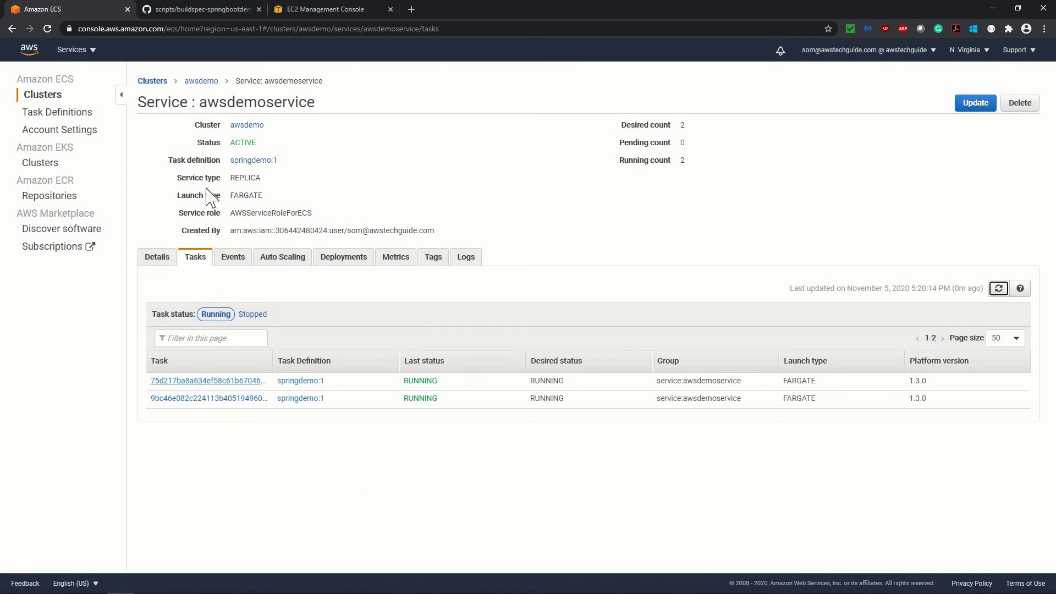
Copy the DNS name of awsdemo-alb from the EC2 console and load it with the path /welcome in a new browser tab.
left_click(308, 9)
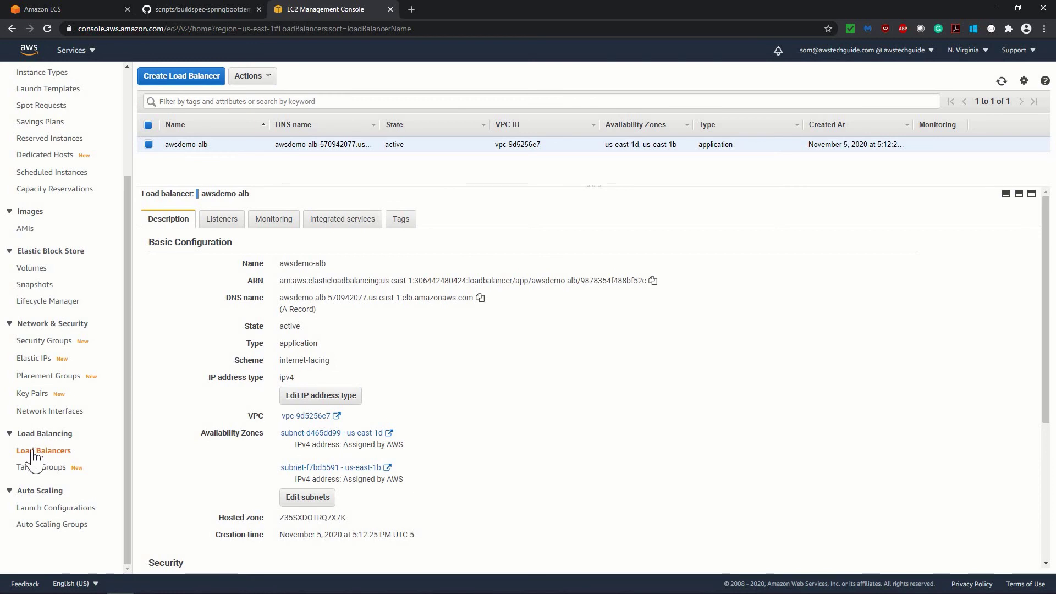
left_click(34, 452)
left_click(480, 298)
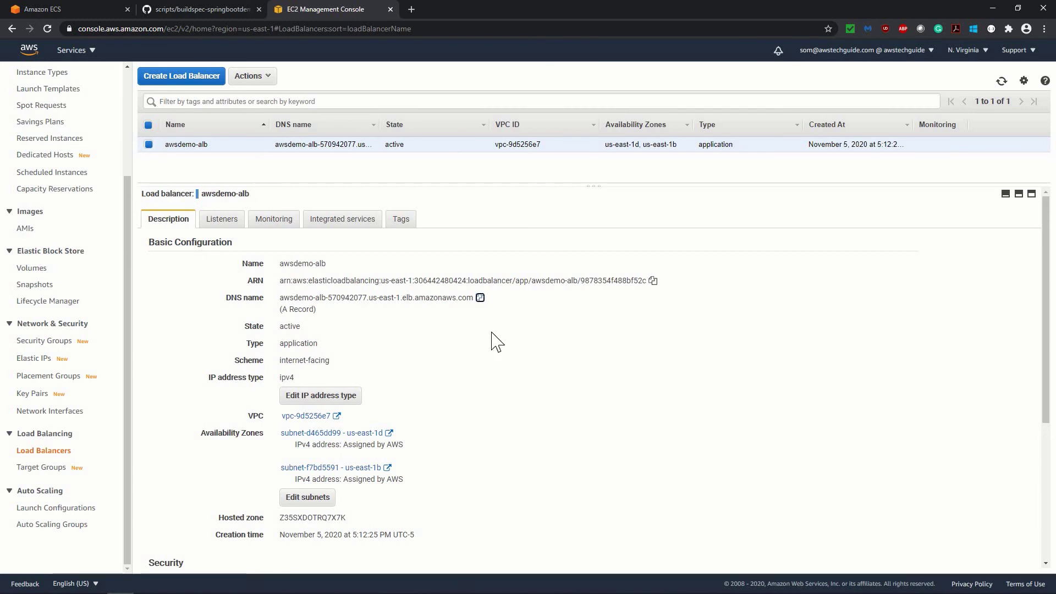
left_click(412, 9)
key("ctrl+v")
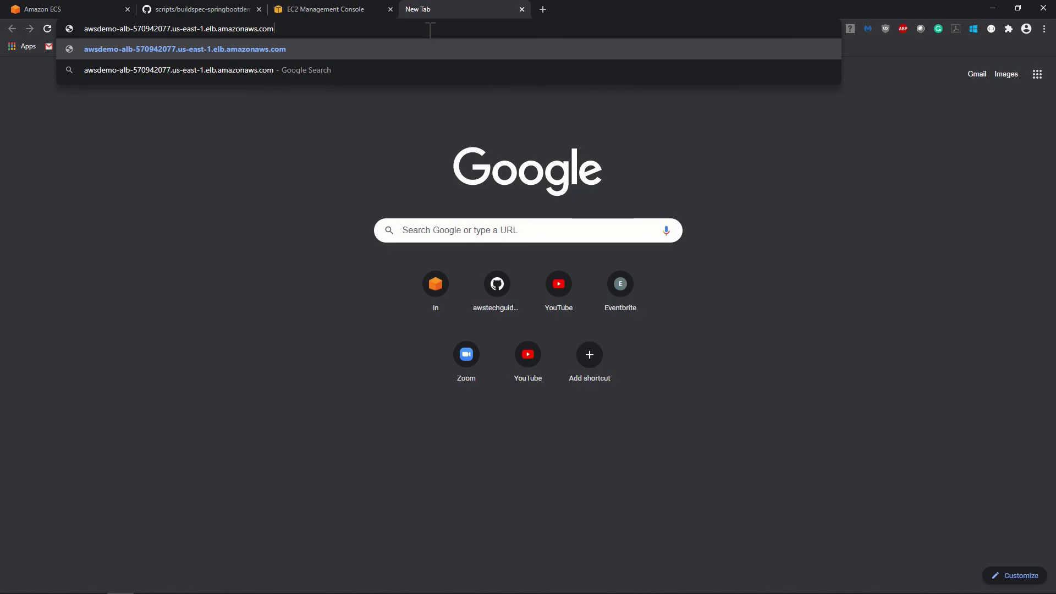
type("/welcome")
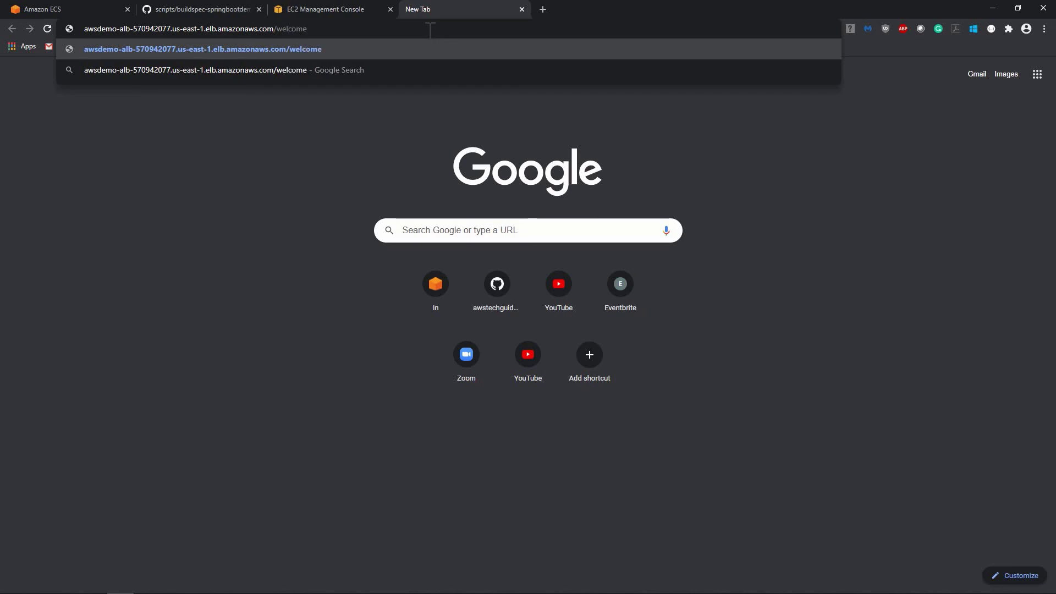
key("ctrl+a")
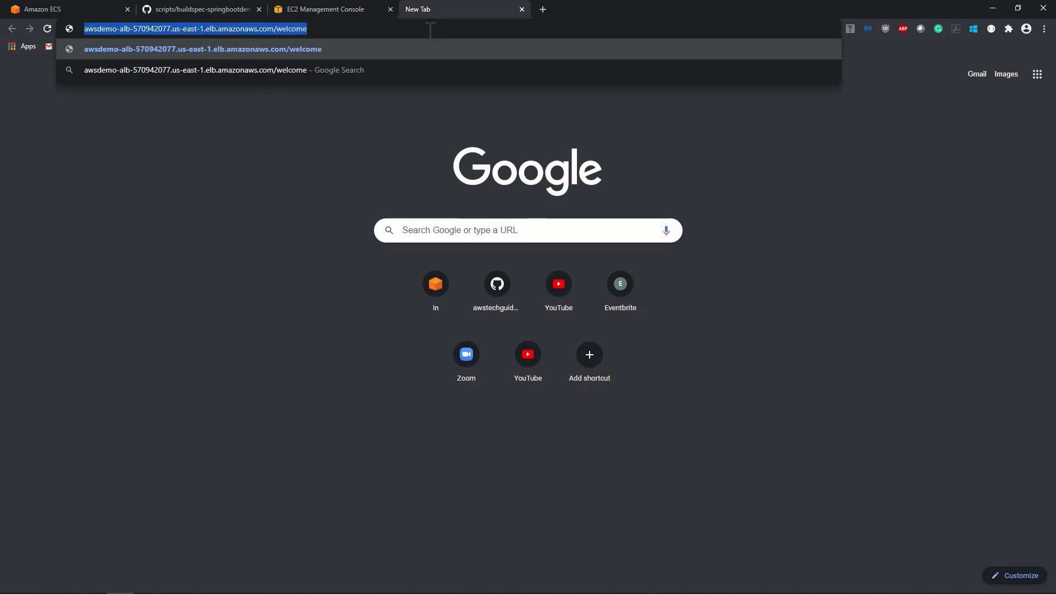
key("Return")
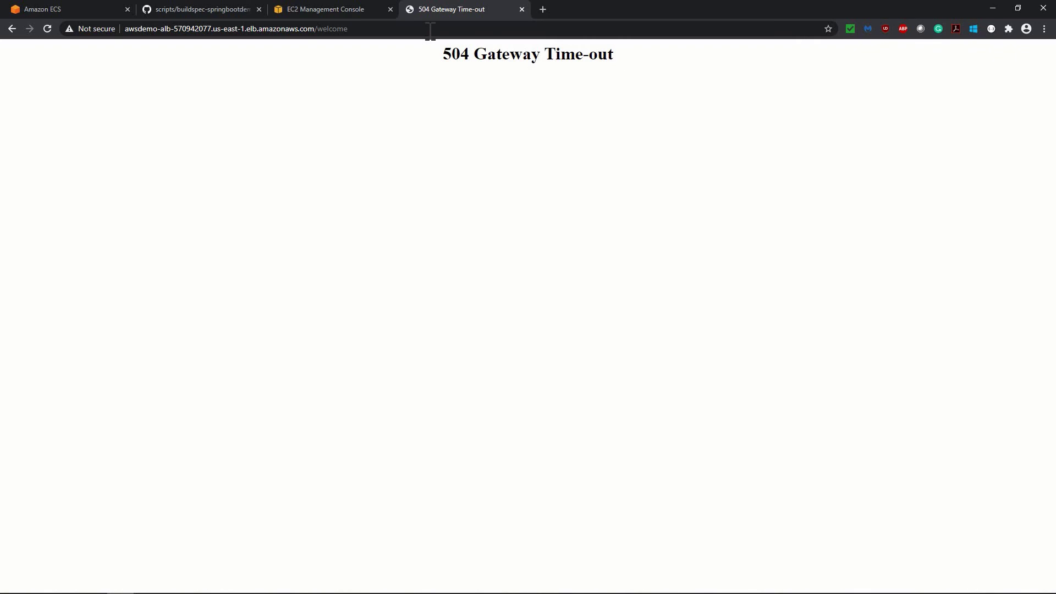
Return to the EC2 console and open the tgawsdemo target group from the load balancer's listener to inspect its targets.
left_click(329, 11)
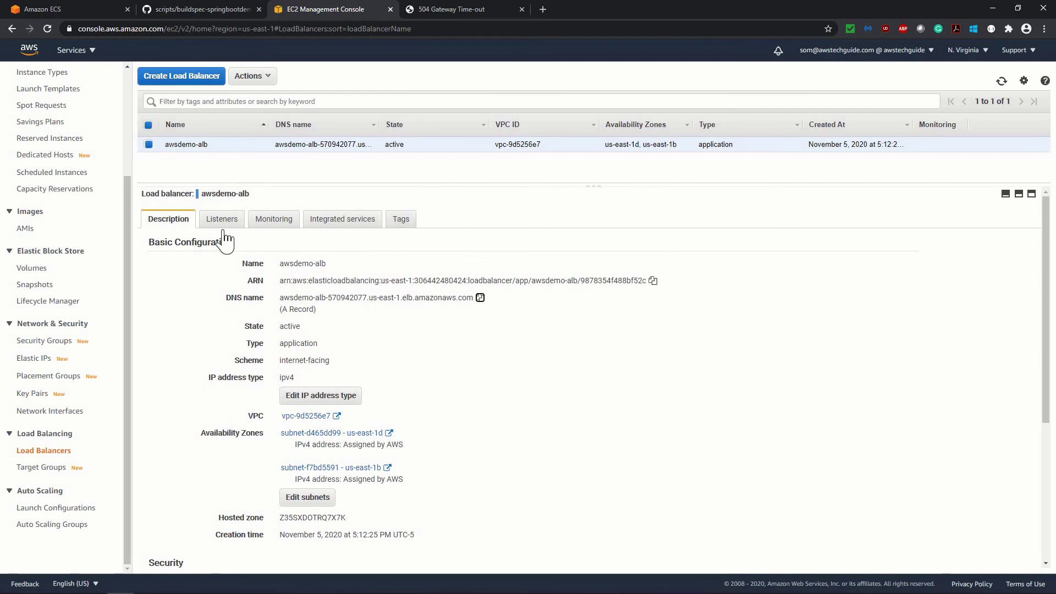
left_click(233, 219)
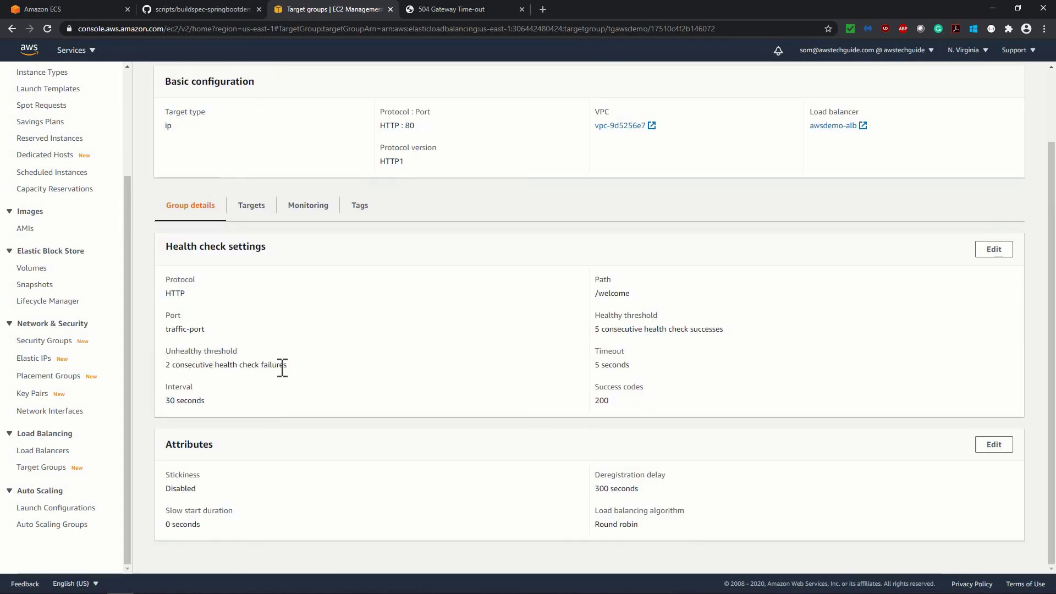
left_click(251, 211)
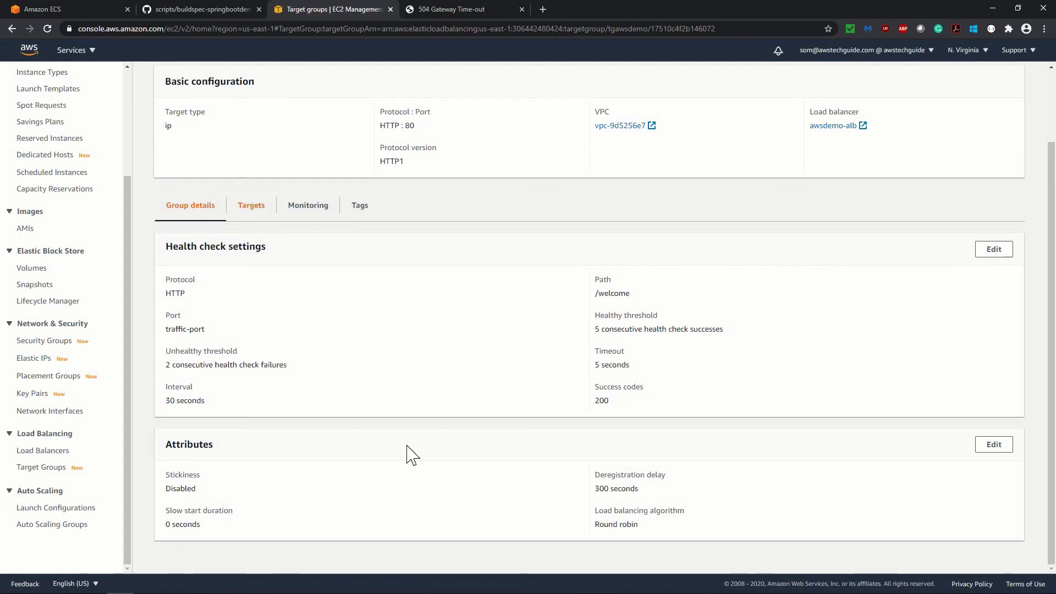